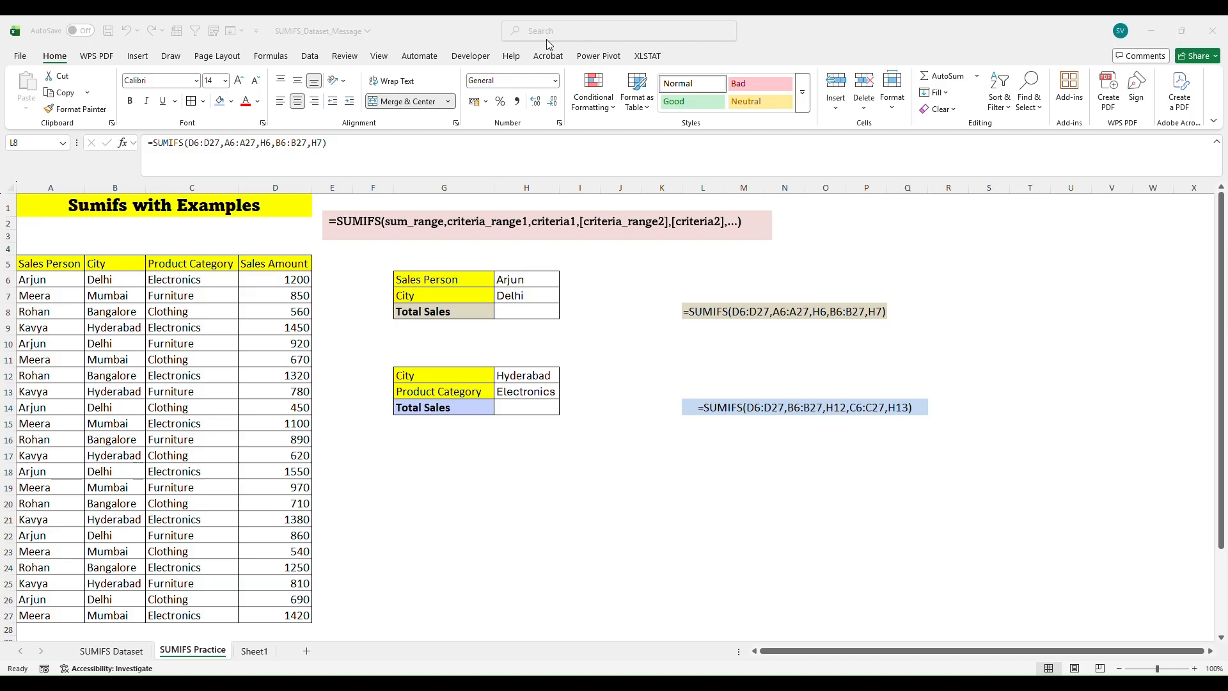
- Review the sales table's column headers, then the Sales Person and City criteria labels in G6 and G7
click(59, 264)
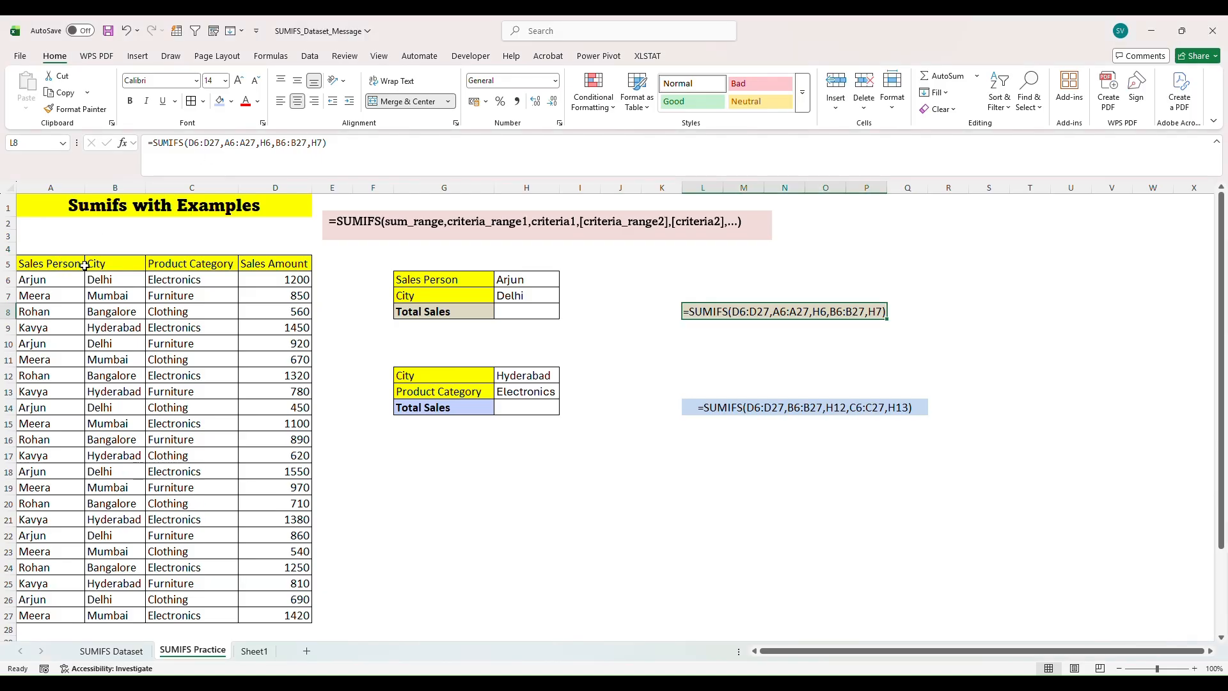
click(66, 264)
click(87, 264)
click(149, 263)
click(256, 264)
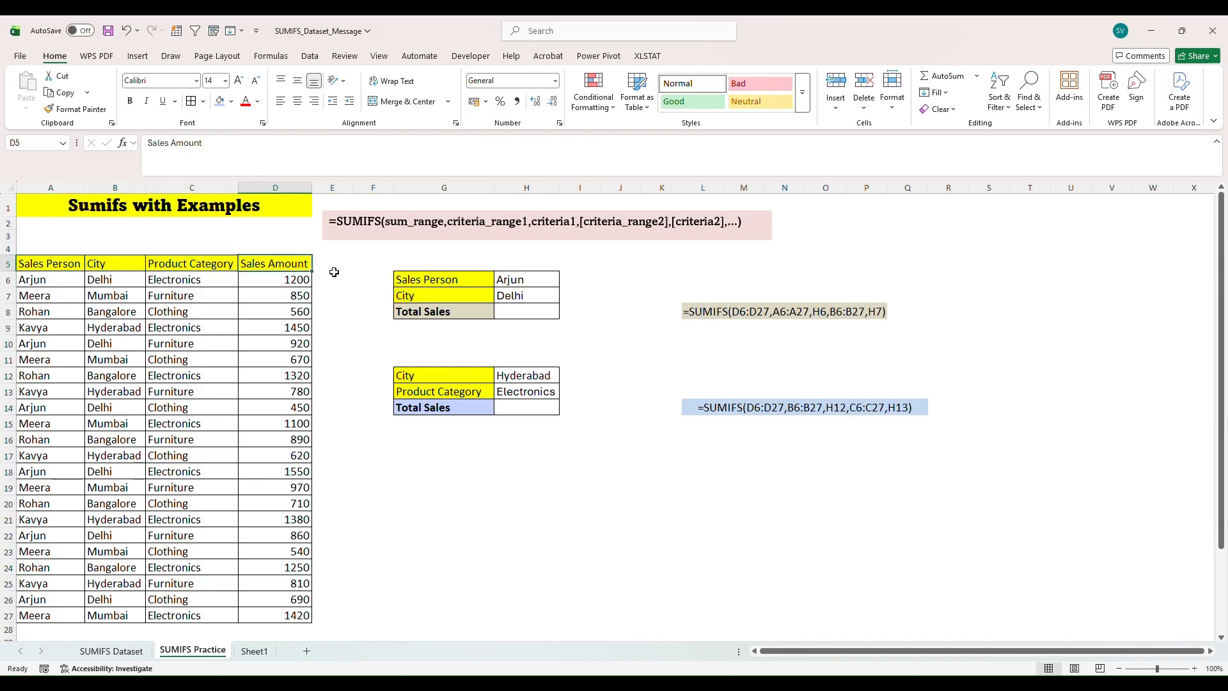
click(268, 278)
drag(417, 293, 417, 279)
click(416, 280)
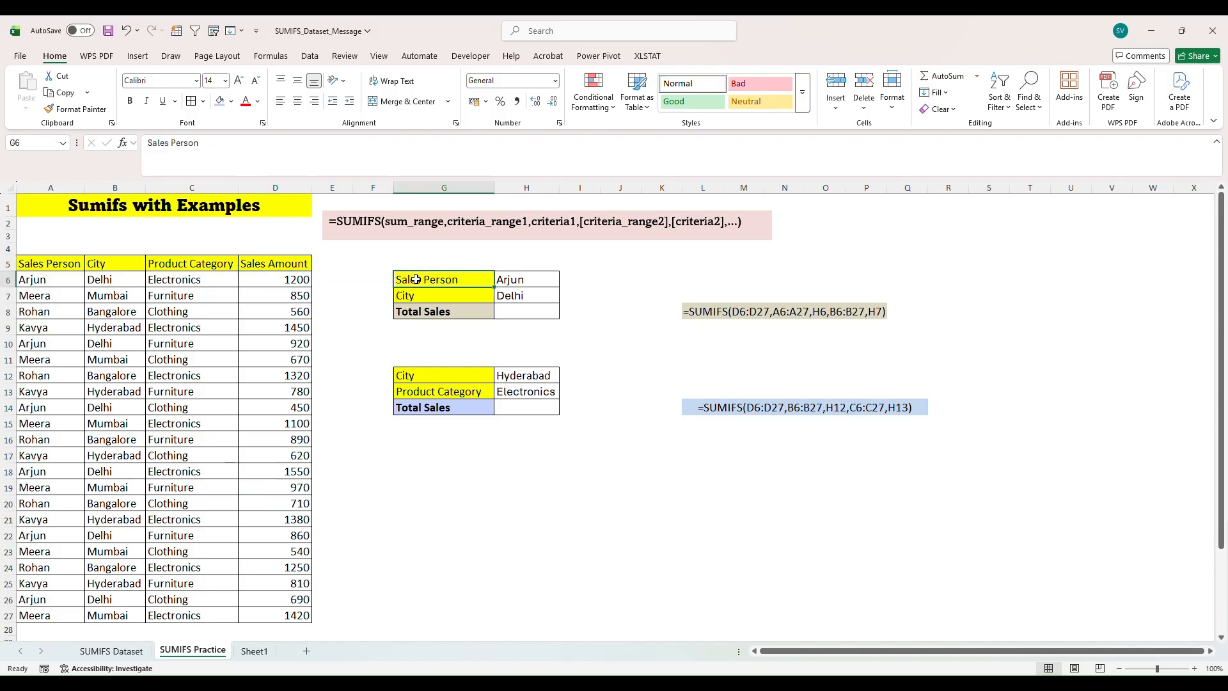
click(417, 296)
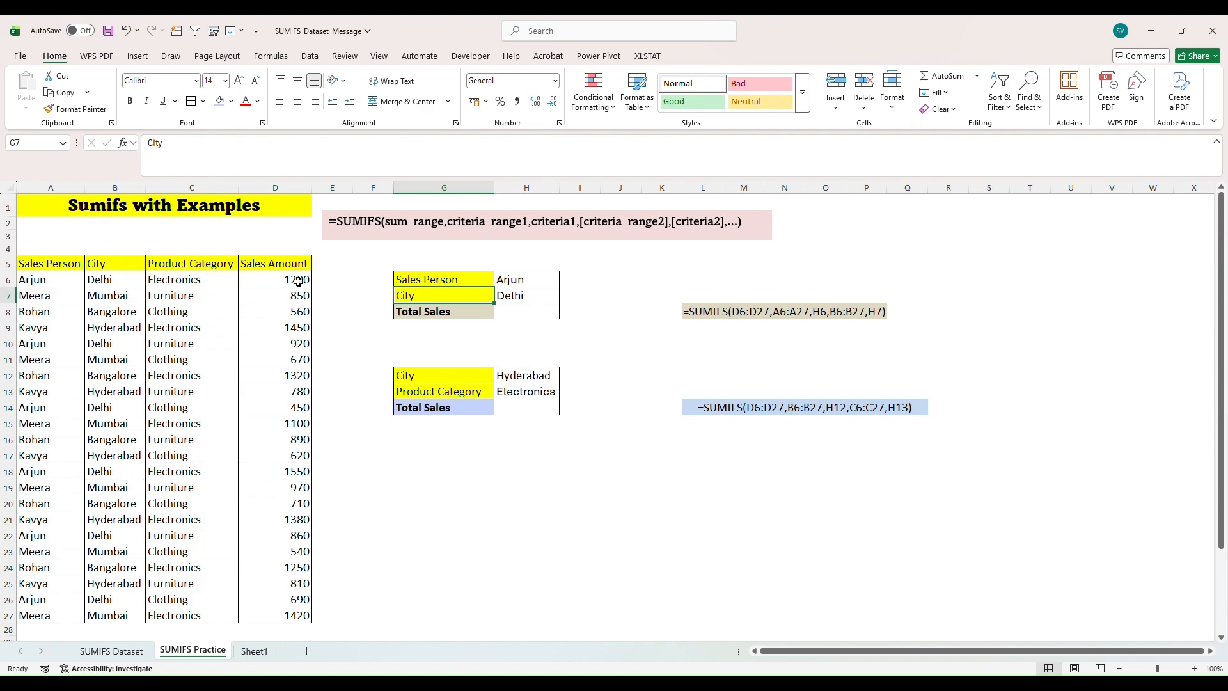
- Examine the SUMIFS syntax in the text box and match its arguments to D6:D27, A6:A27 and the H6 criterion
click(361, 231)
click(328, 222)
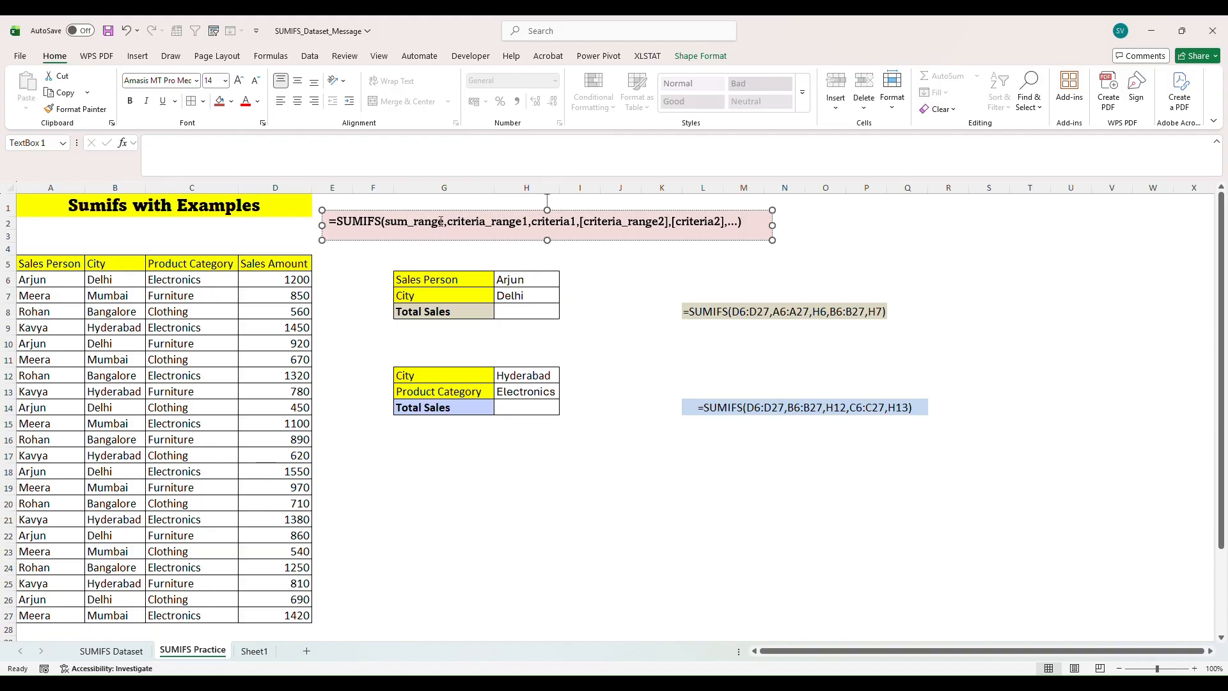
drag(259, 282, 283, 613)
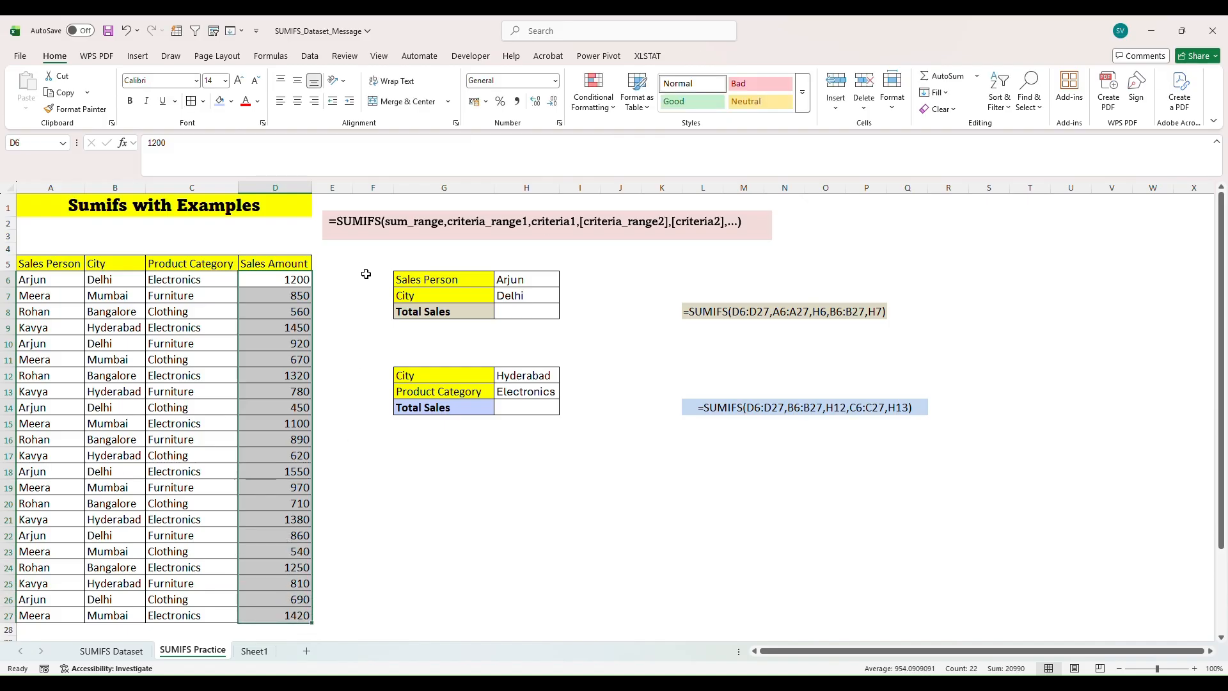
click(494, 222)
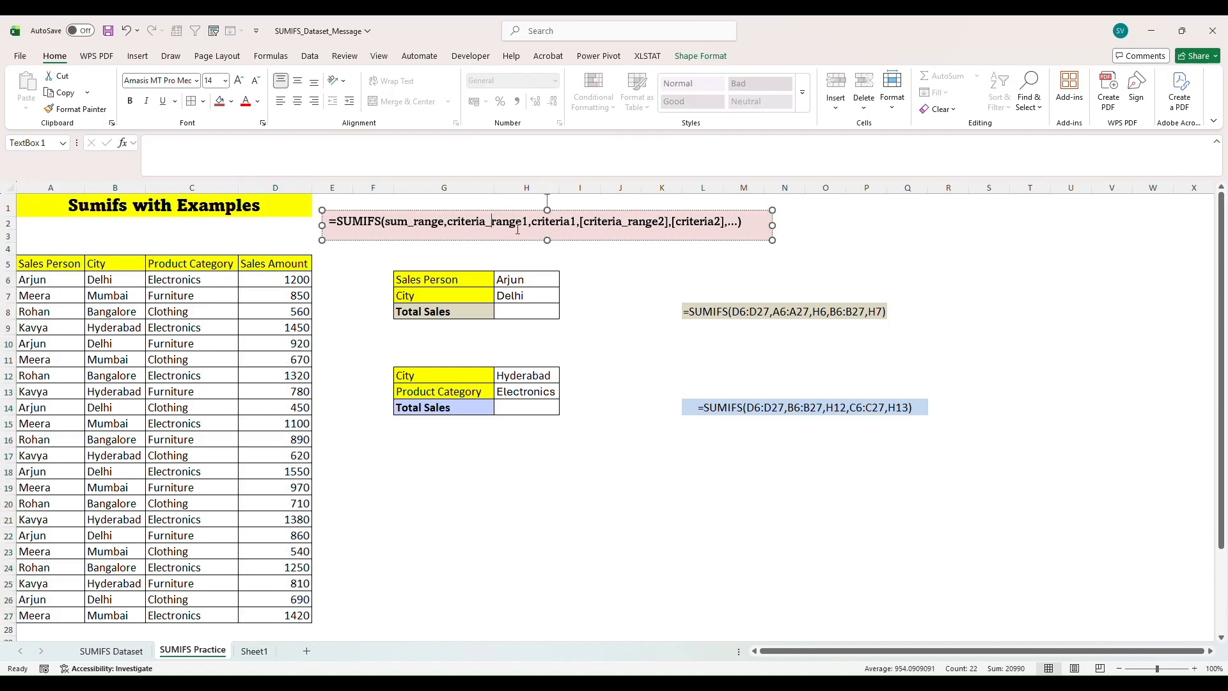
click(505, 280)
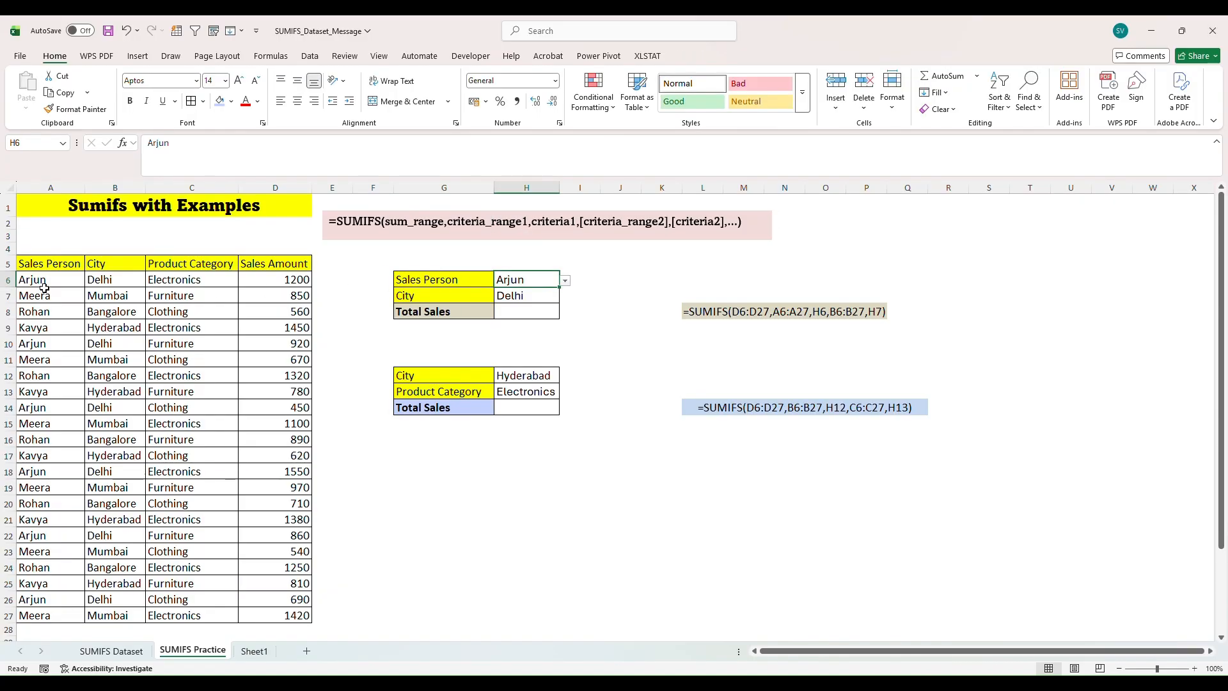
drag(48, 280, 66, 611)
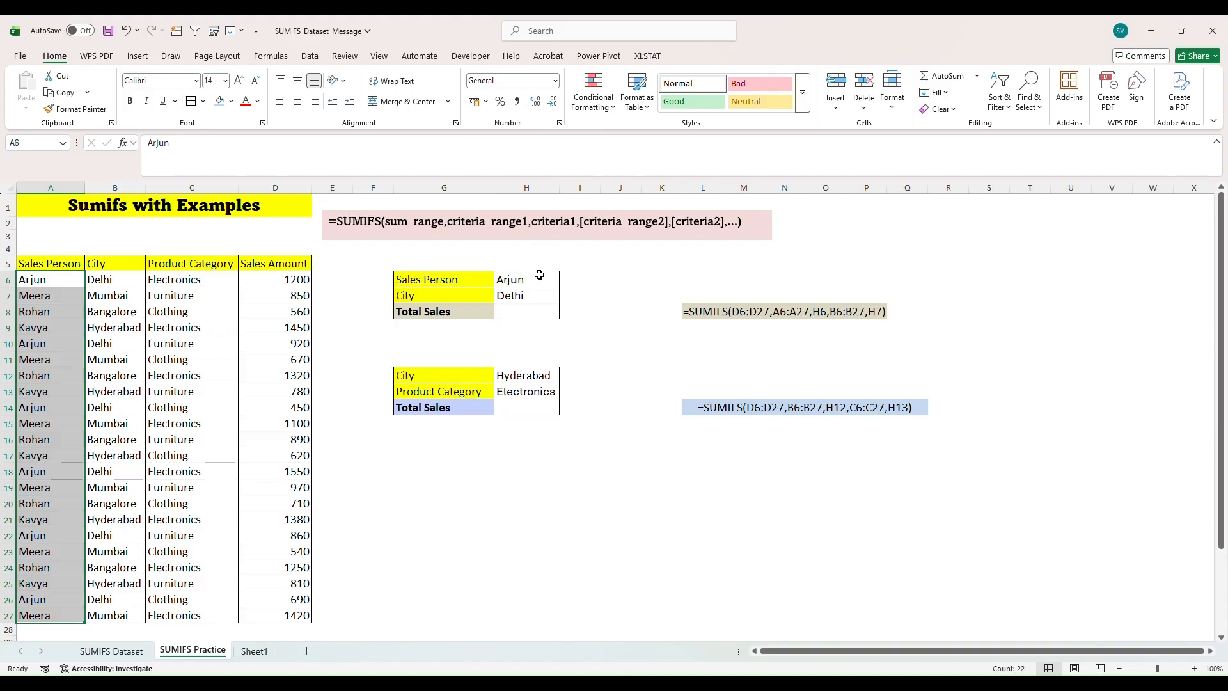
click(565, 233)
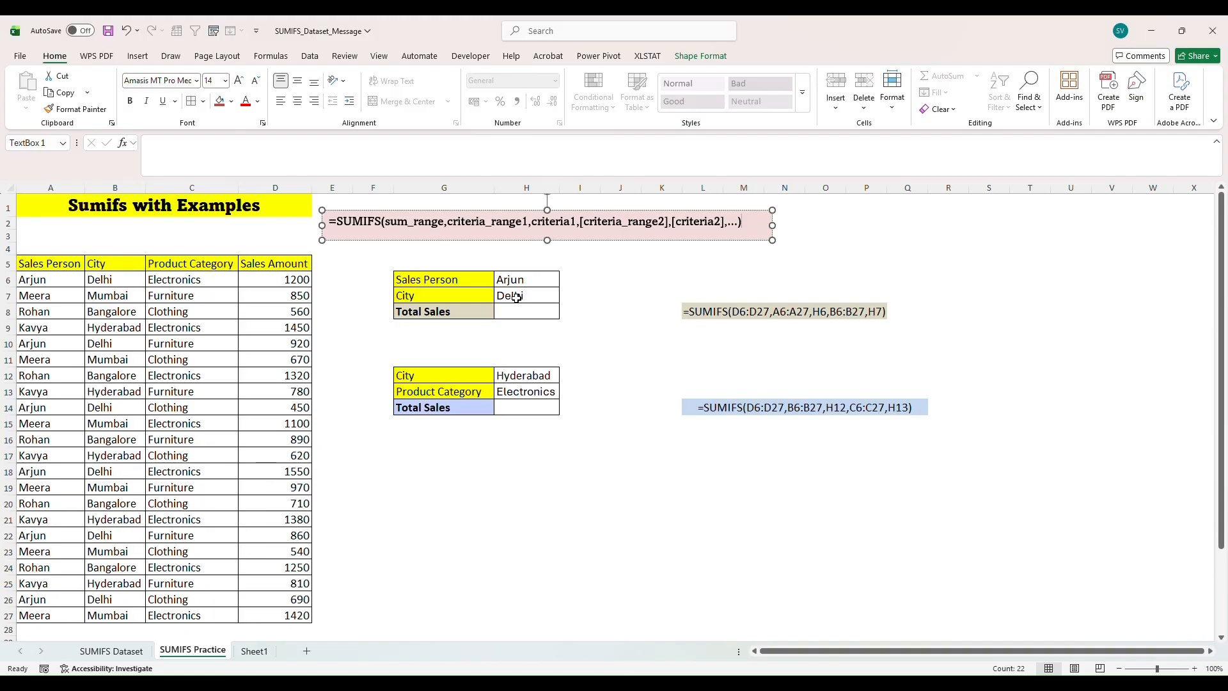
- Start a SUMIFS formula in H8 with D6:D27 as sum range and A6:A27 matched to H6 as the first criterion
click(527, 312)
text(=sumif)
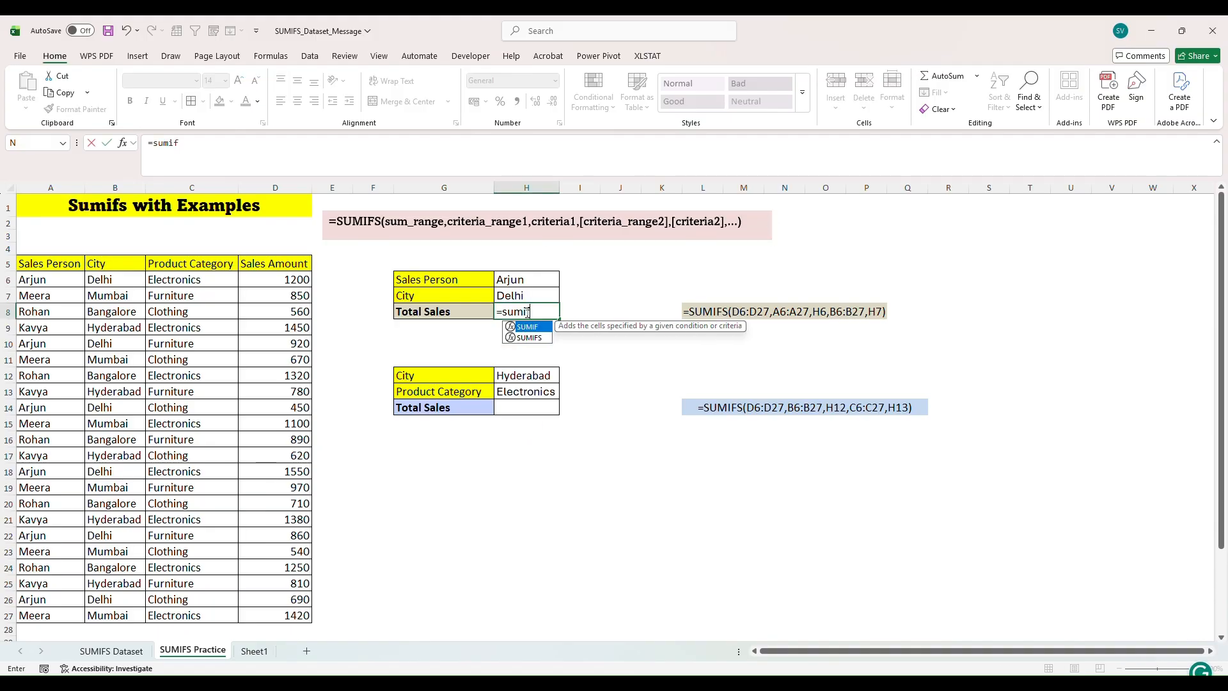
text(s()
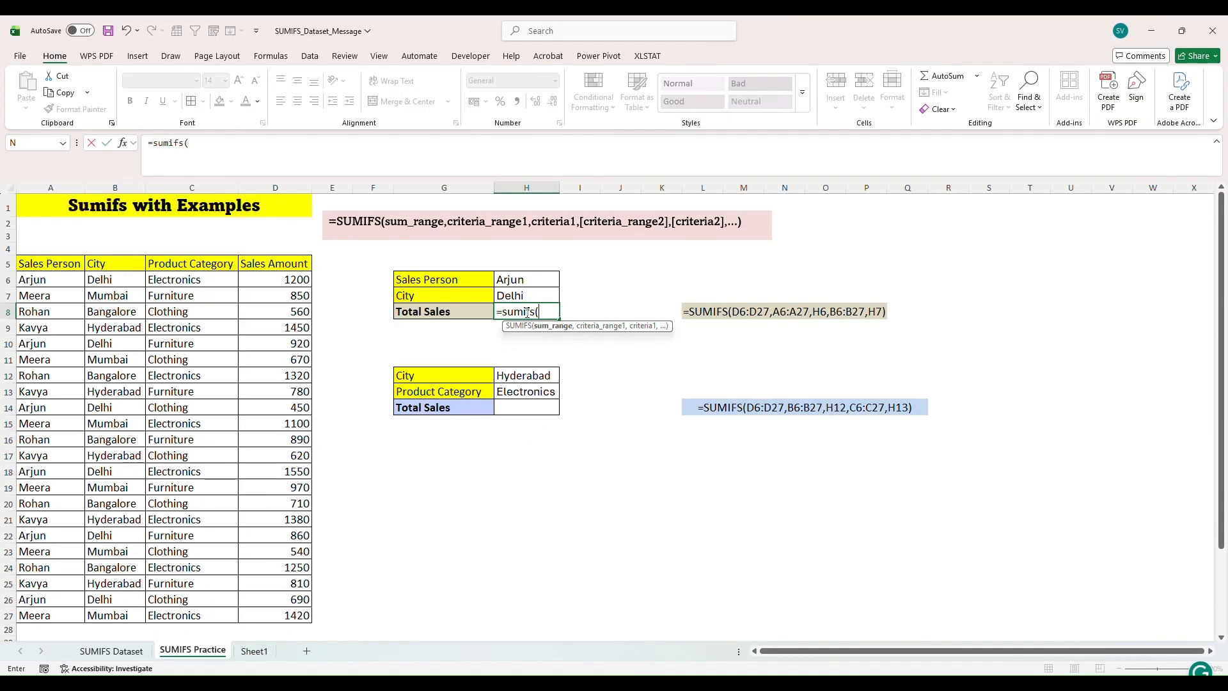
drag(287, 280, 288, 599)
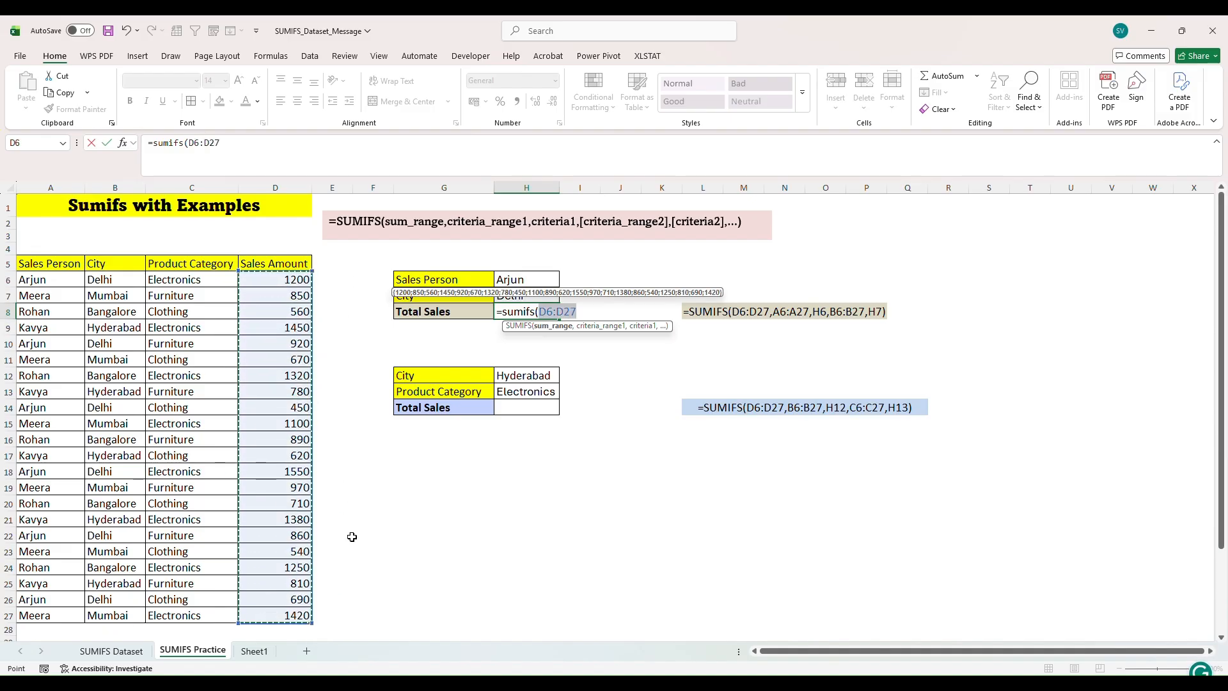
text(,)
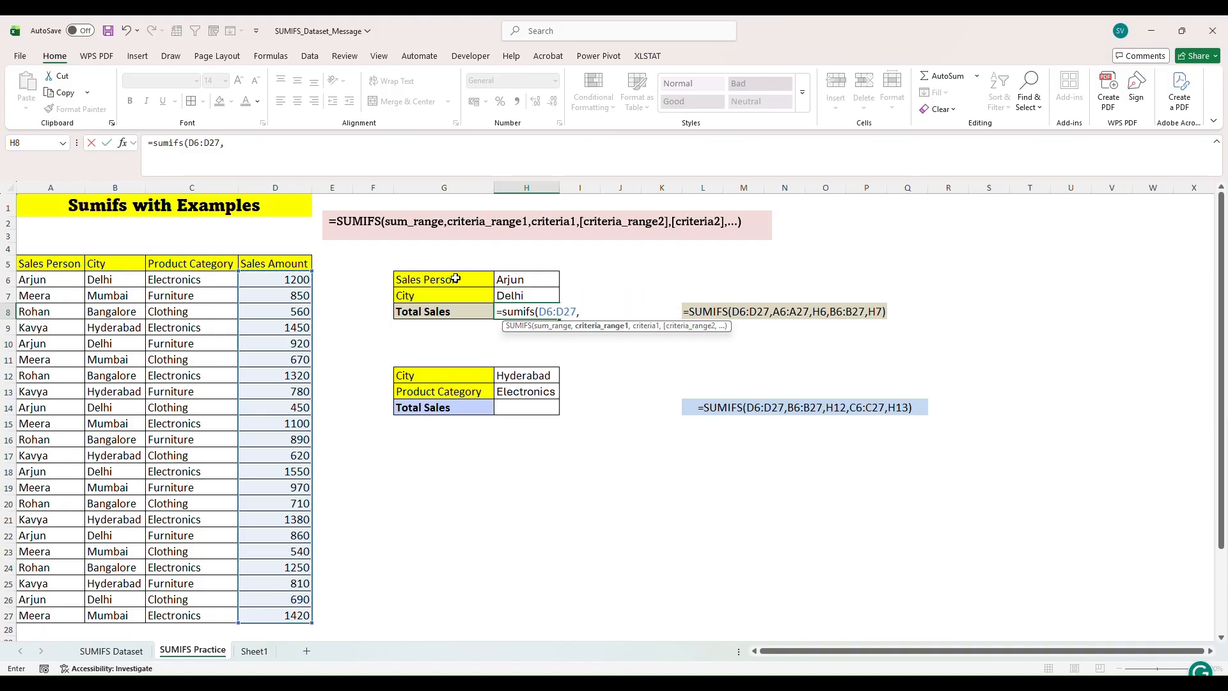
drag(61, 279, 54, 617)
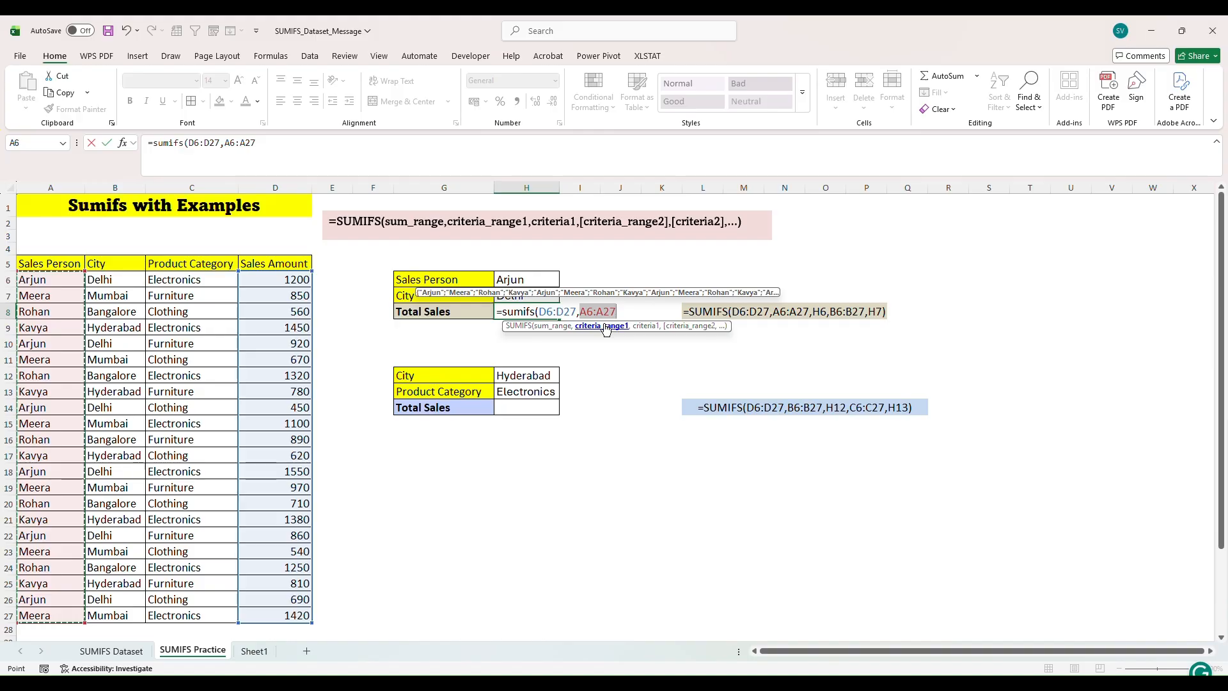
text(,)
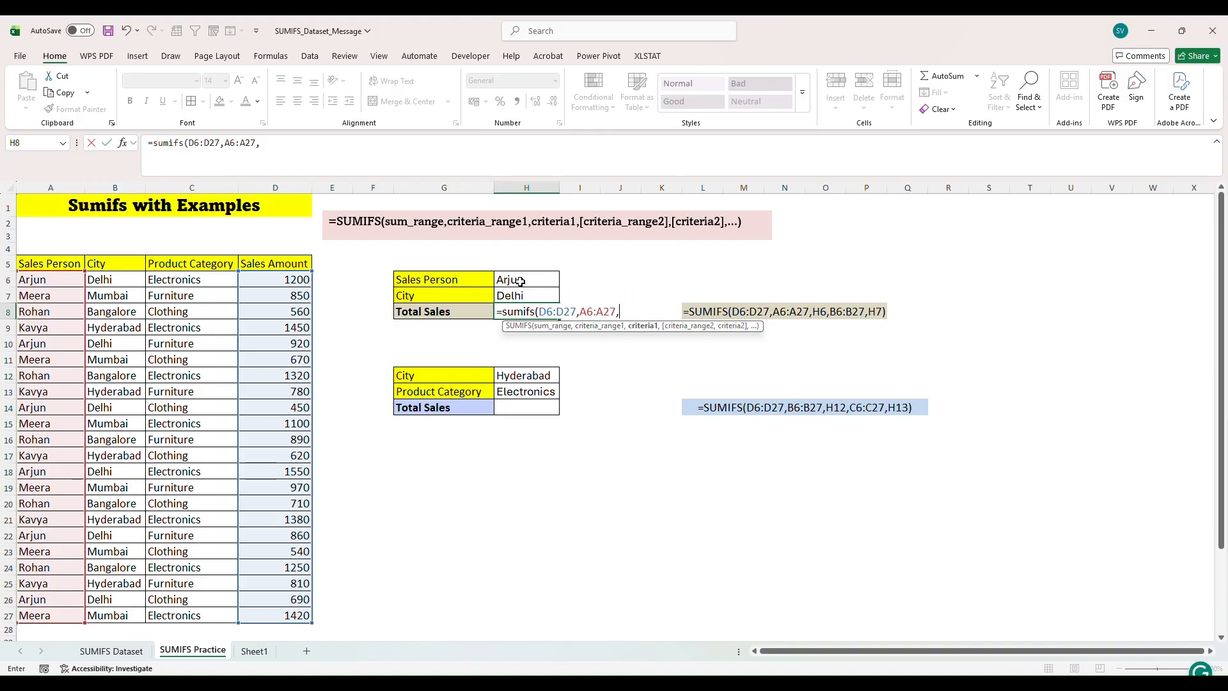
click(520, 281)
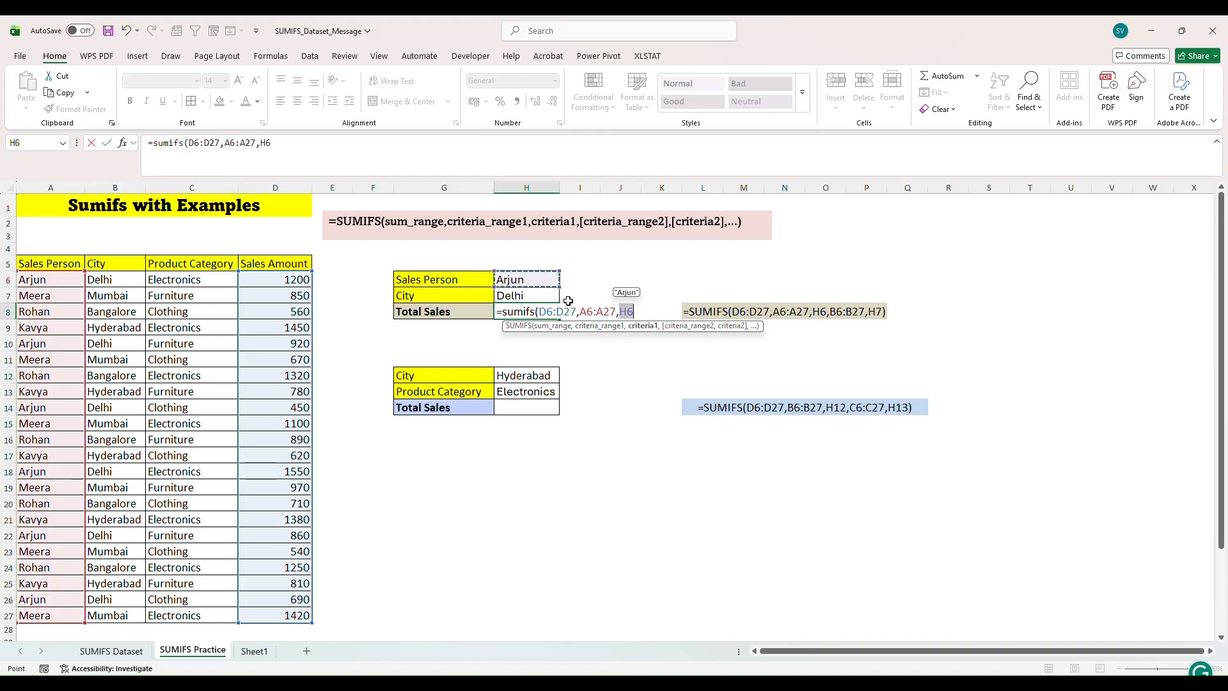
text(,)
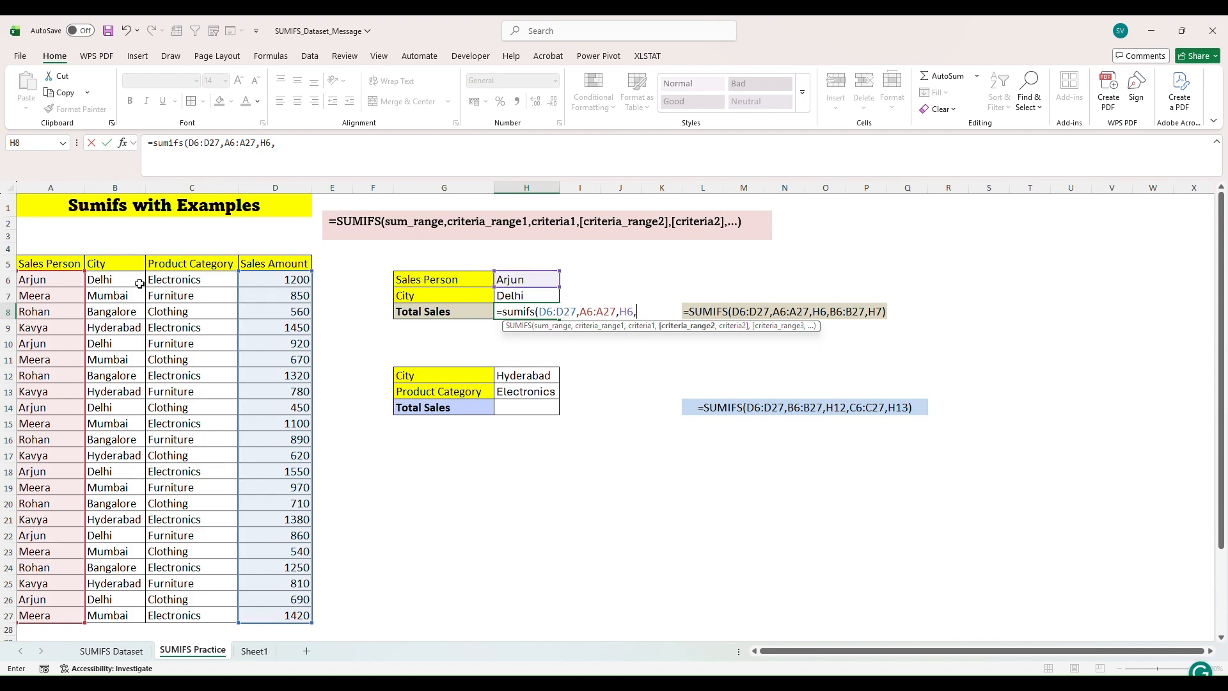
- Add B6:B27 matched to H7 as the second criterion, complete the H8 formula and compare it with the reference formula in L8
drag(136, 283, 115, 619)
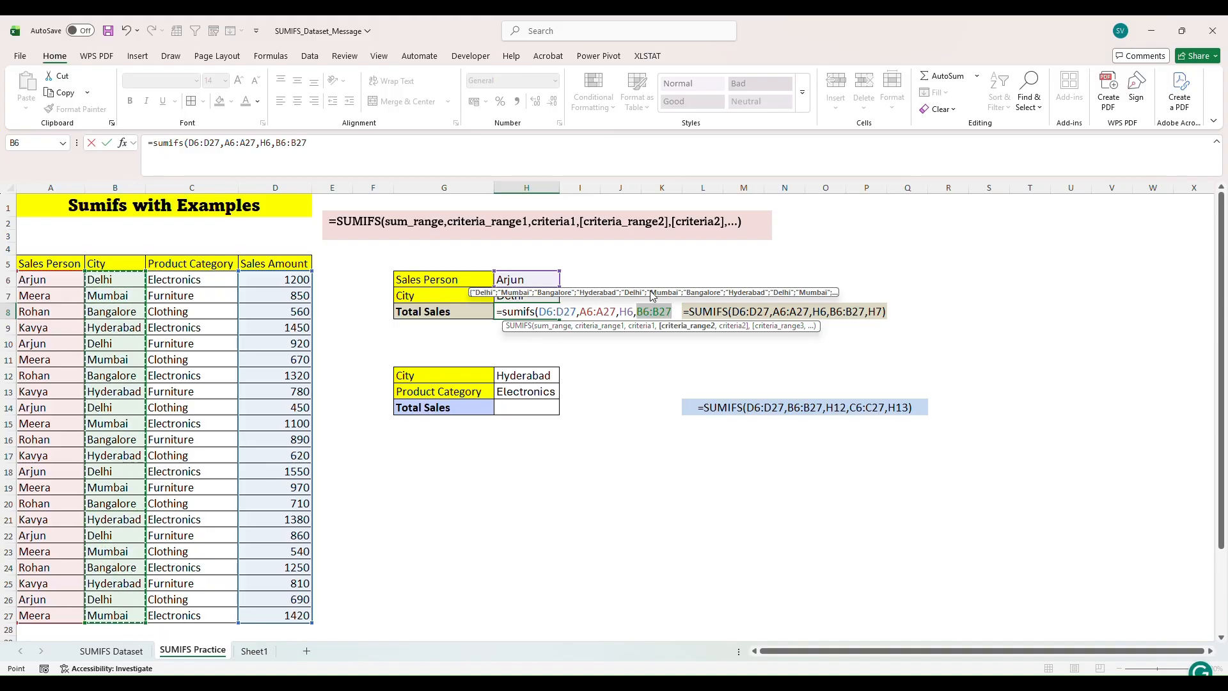
text(,)
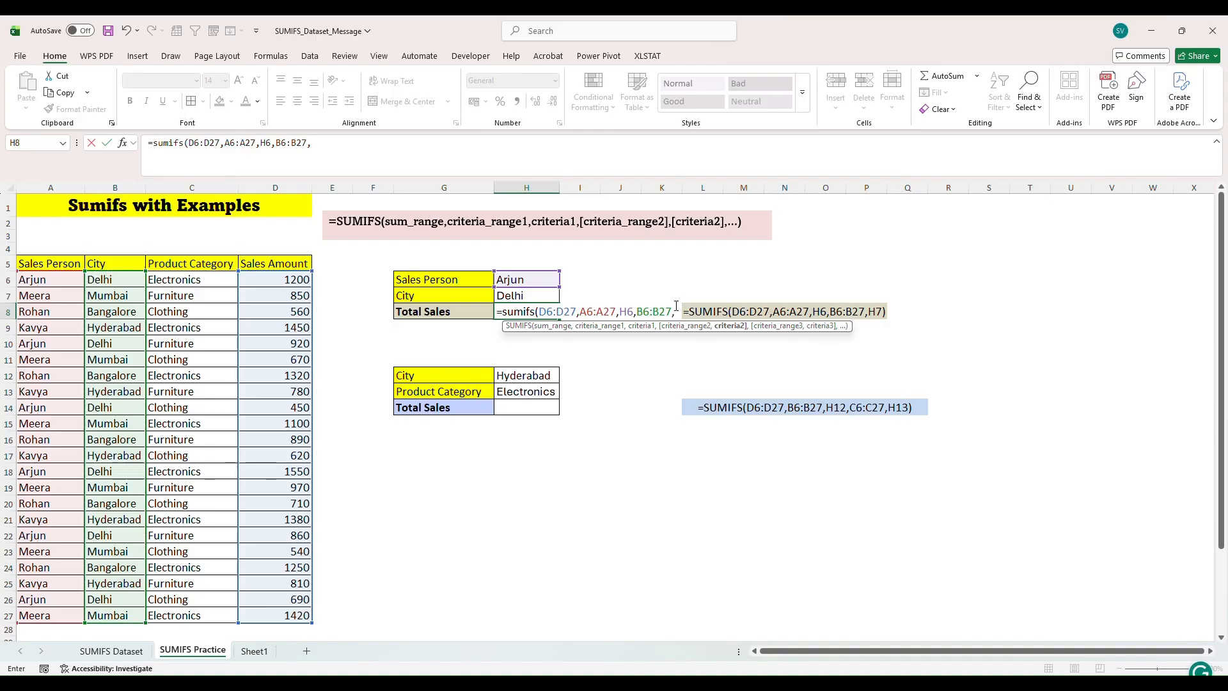
click(507, 294)
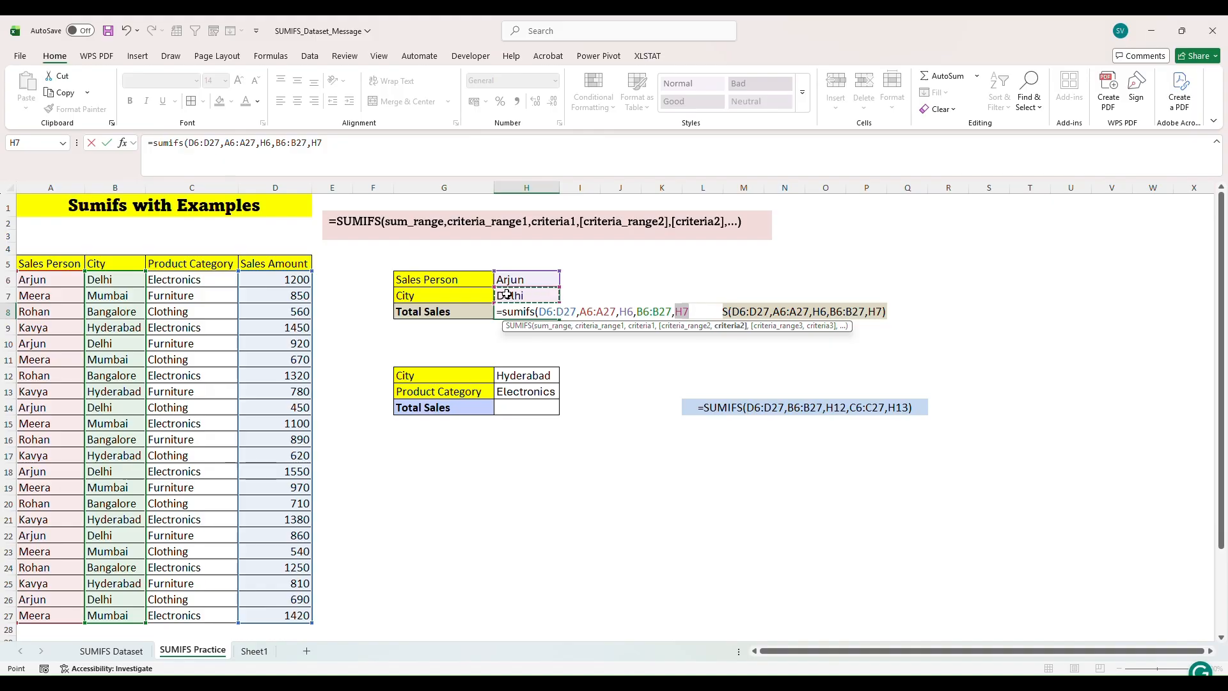
text())
key(Return)
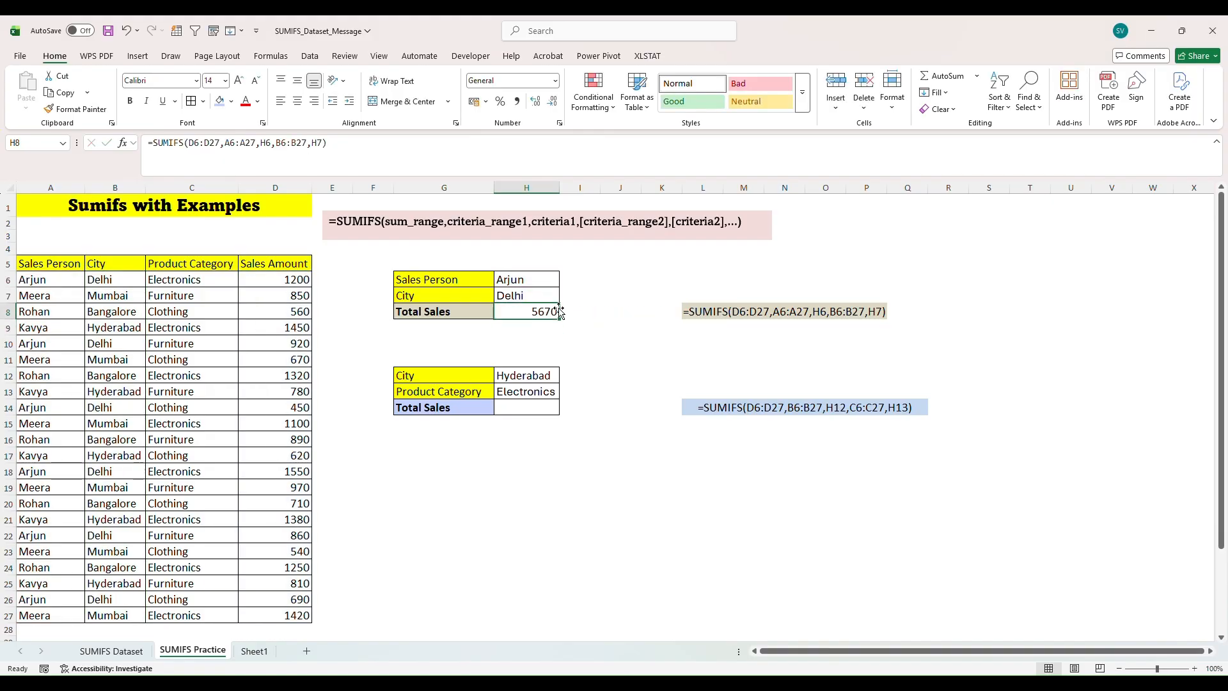
click(708, 314)
click(538, 313)
- Change the Sales Person criterion in H6 to the second listed name and the City in H7 to Mumbai, then check H8
click(549, 279)
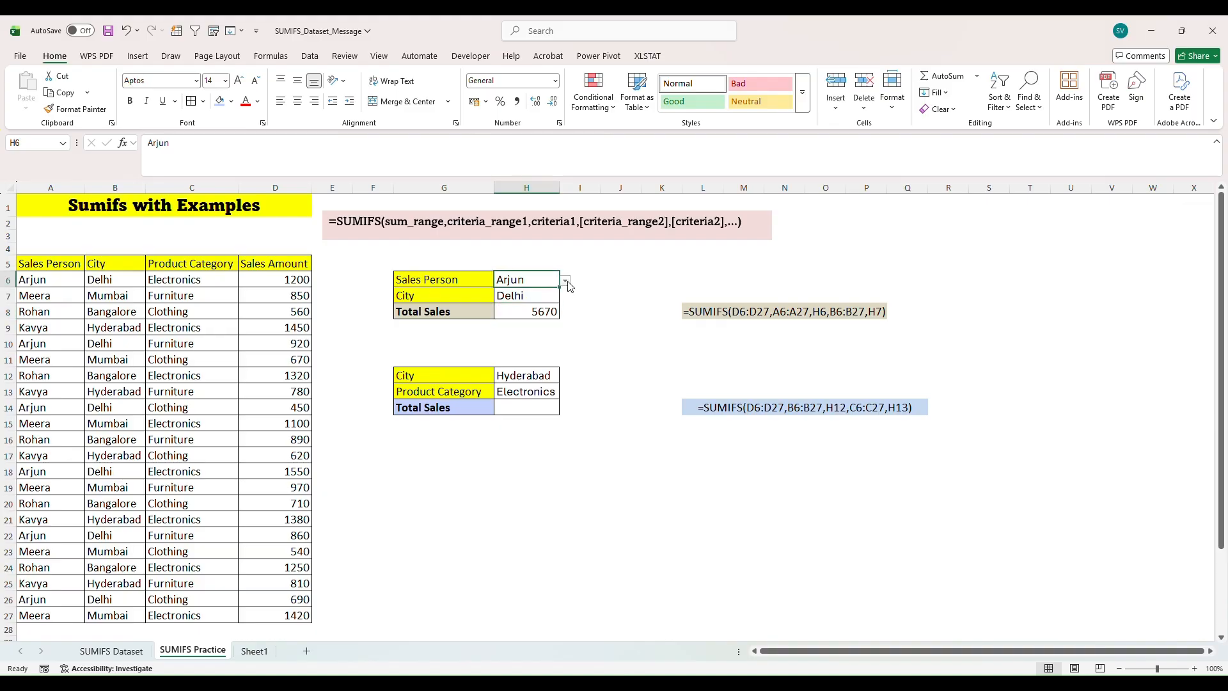
click(567, 282)
click(549, 305)
click(556, 299)
click(566, 298)
click(548, 322)
click(517, 311)
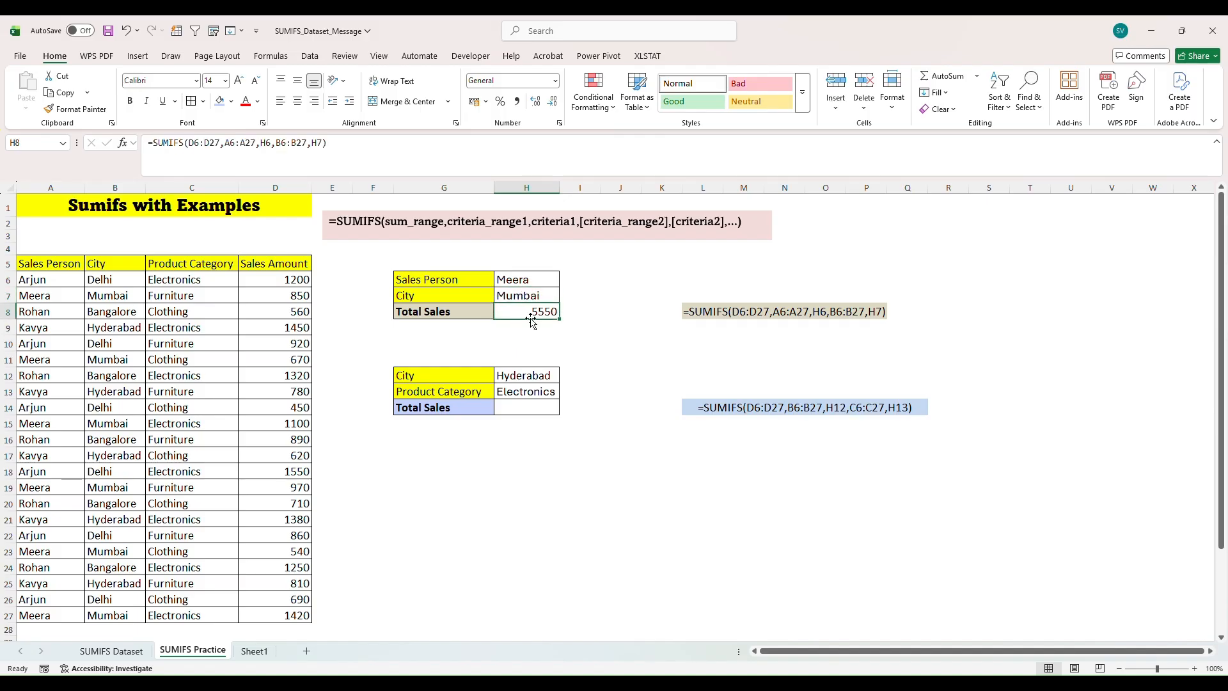
- Inspect the available choices for the Sales Person and City criteria in H6 and H7, and check the Total Sales in H8
click(535, 281)
click(535, 296)
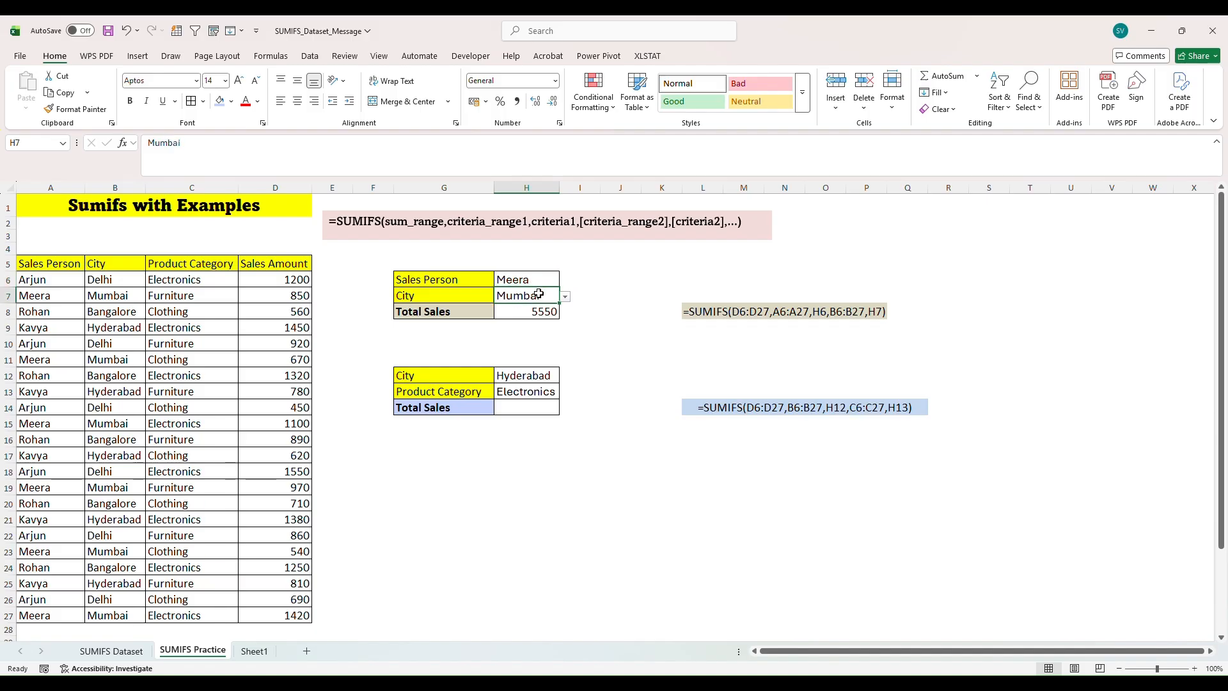
click(547, 281)
click(565, 281)
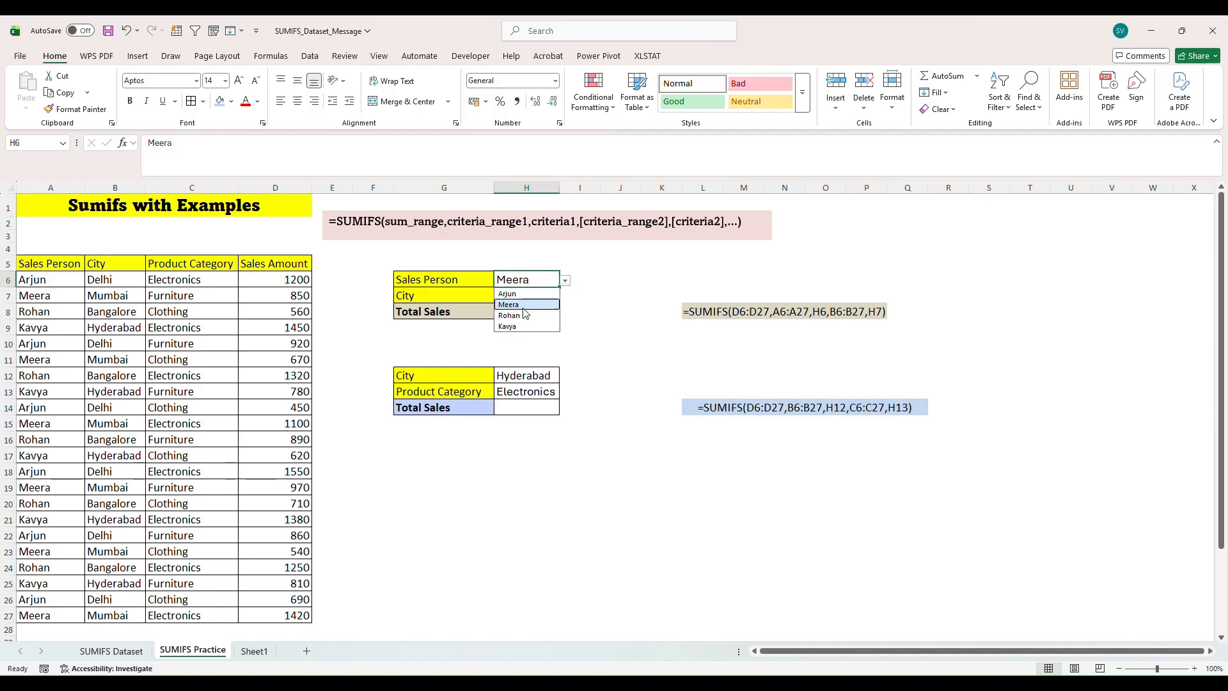
click(580, 296)
click(553, 296)
click(564, 299)
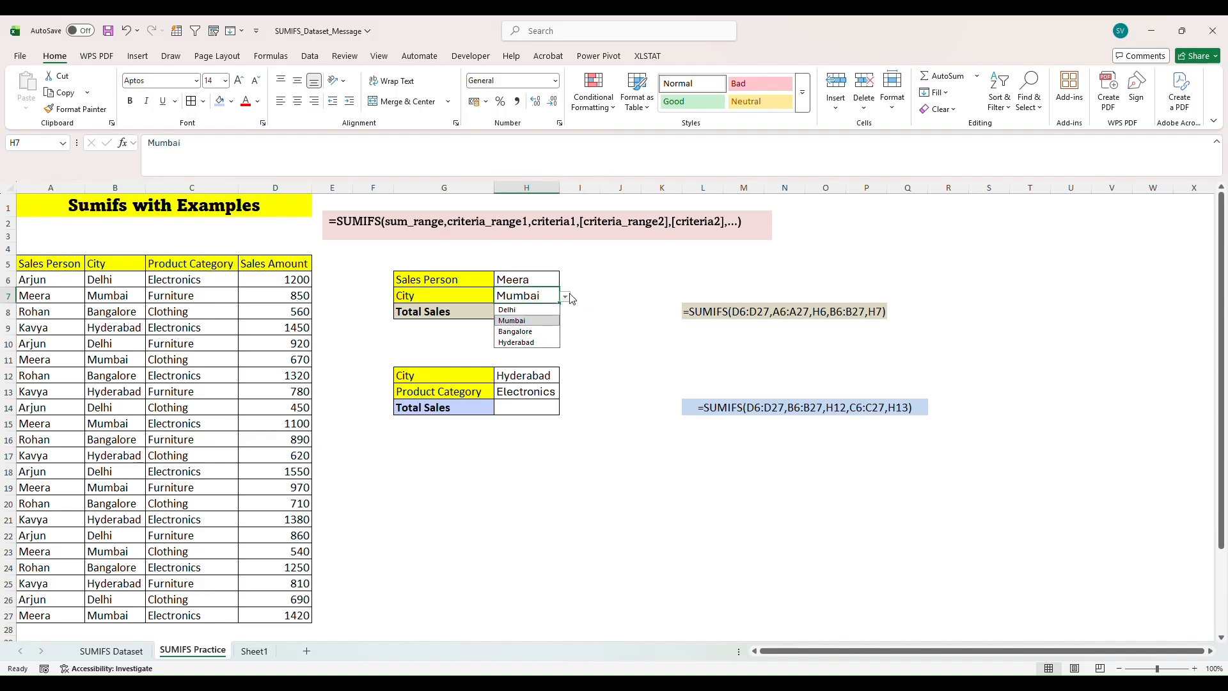
click(570, 279)
click(556, 284)
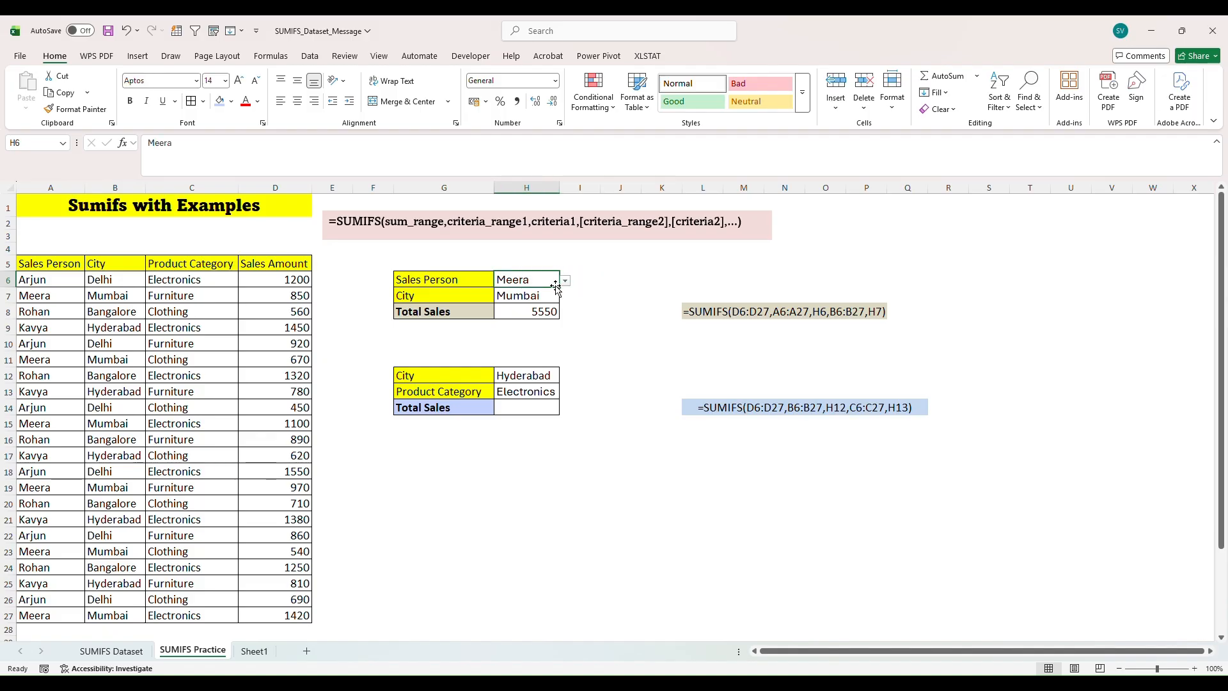
click(546, 311)
click(545, 282)
click(543, 310)
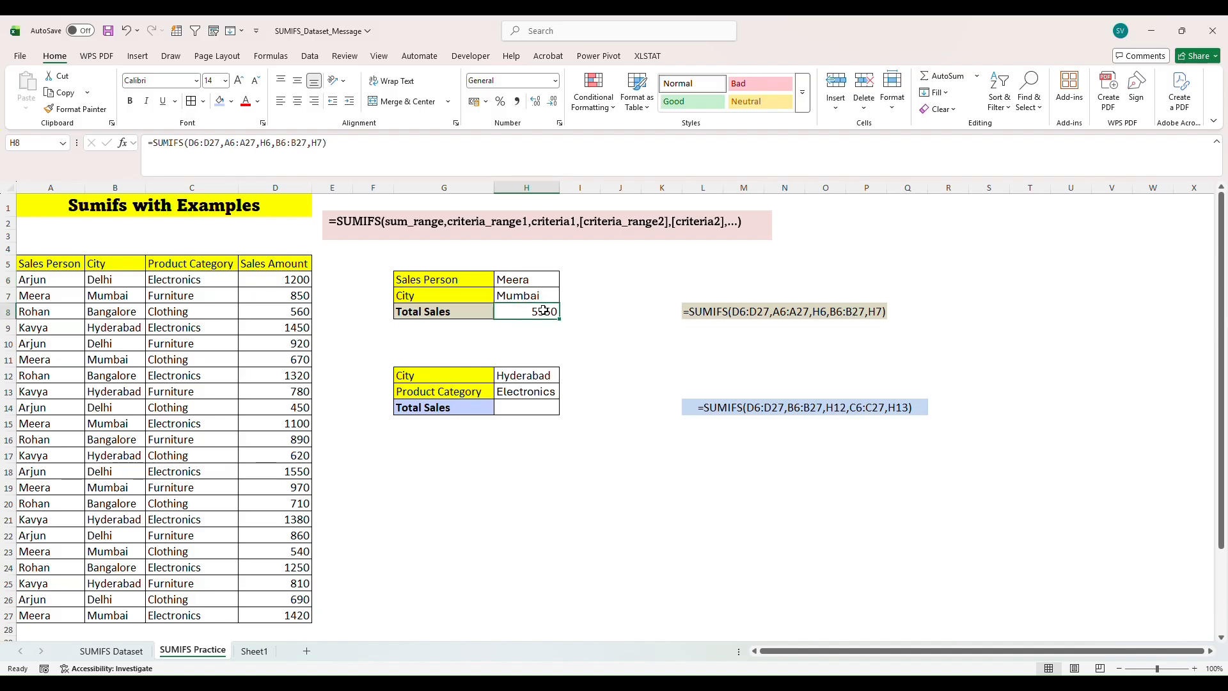
click(542, 299)
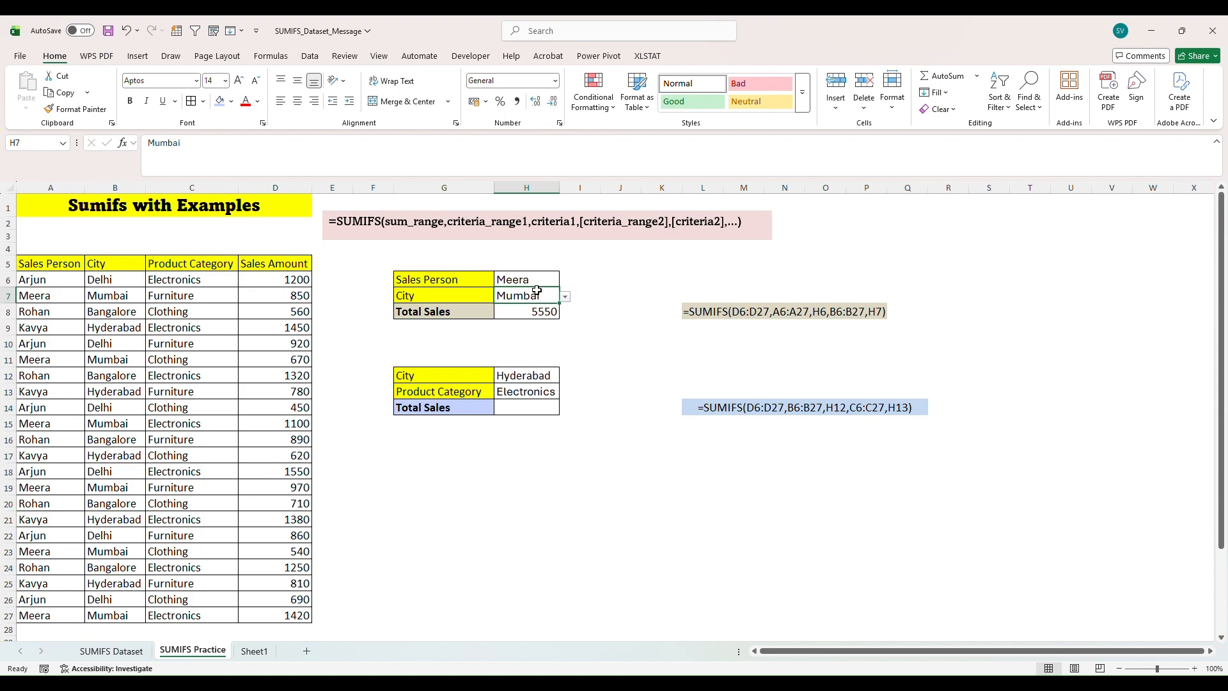
click(536, 316)
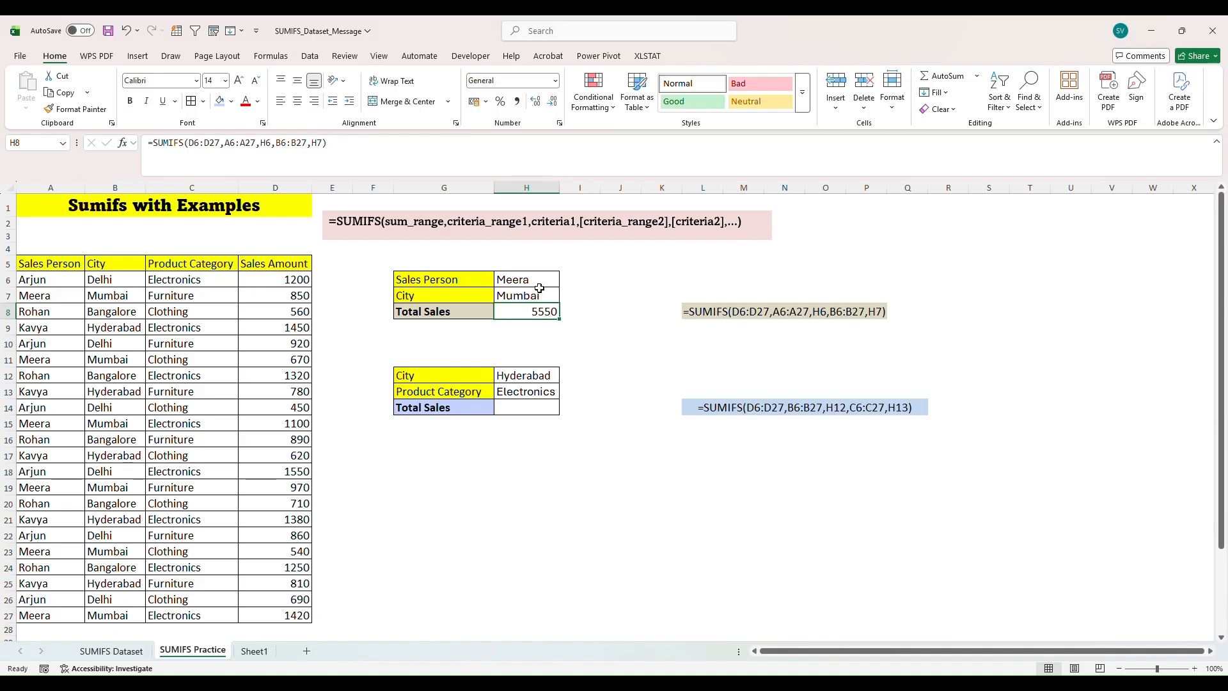
- Start a SUMIFS formula in the second Total Sales cell, H14, with D6:D27 as the sum range
click(529, 383)
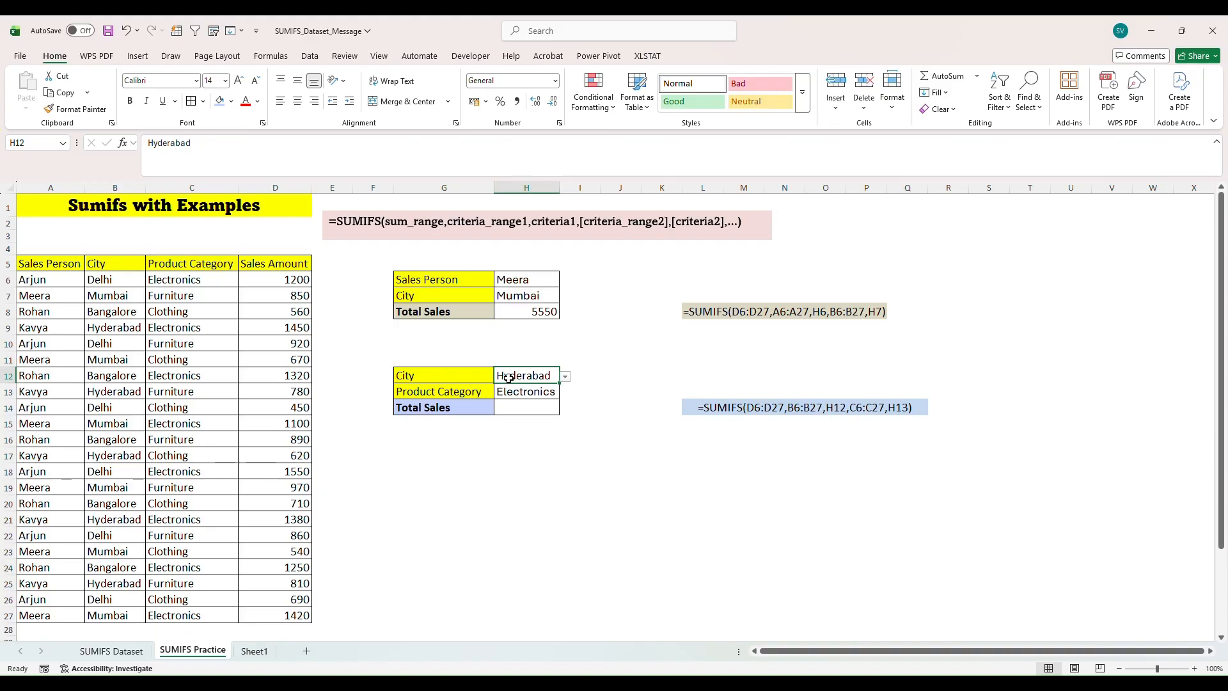
click(520, 393)
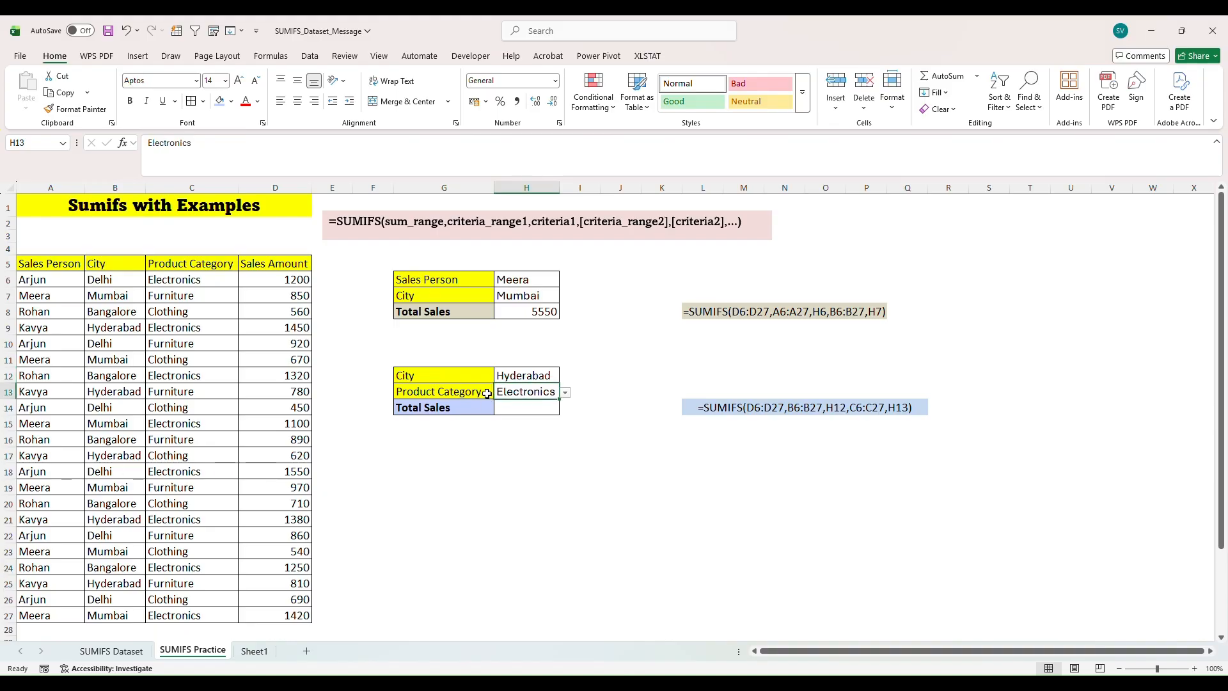
click(514, 410)
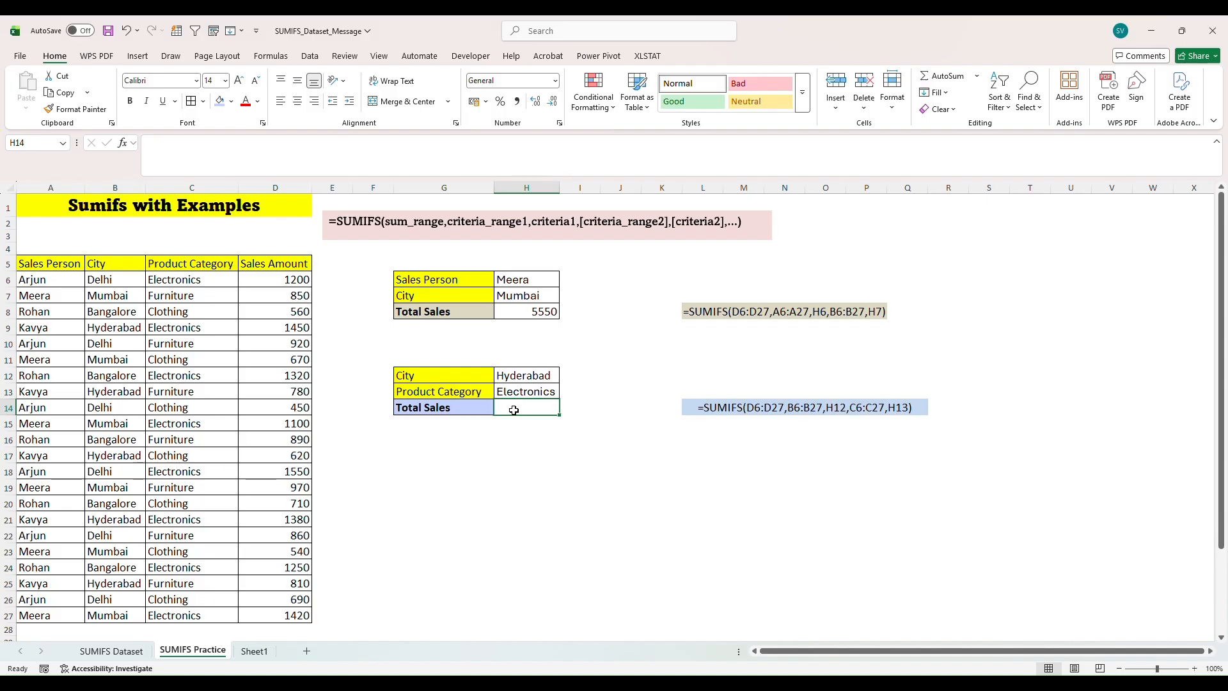
text(=)
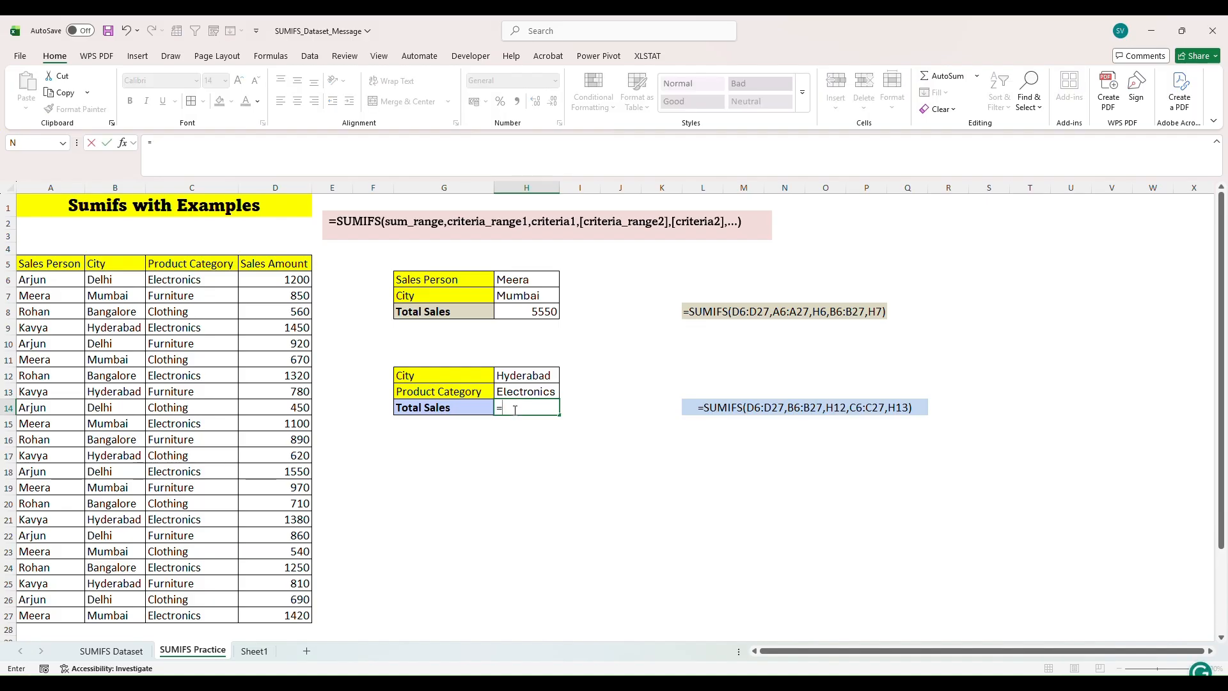
text(sum)
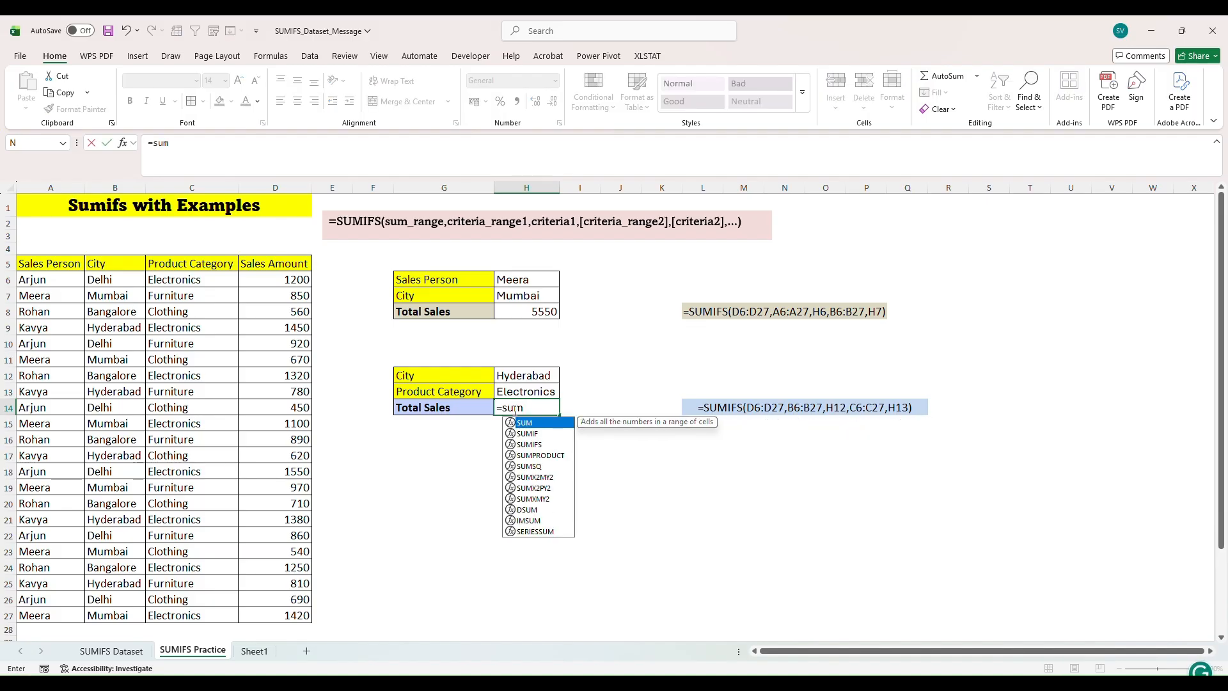
click(537, 446)
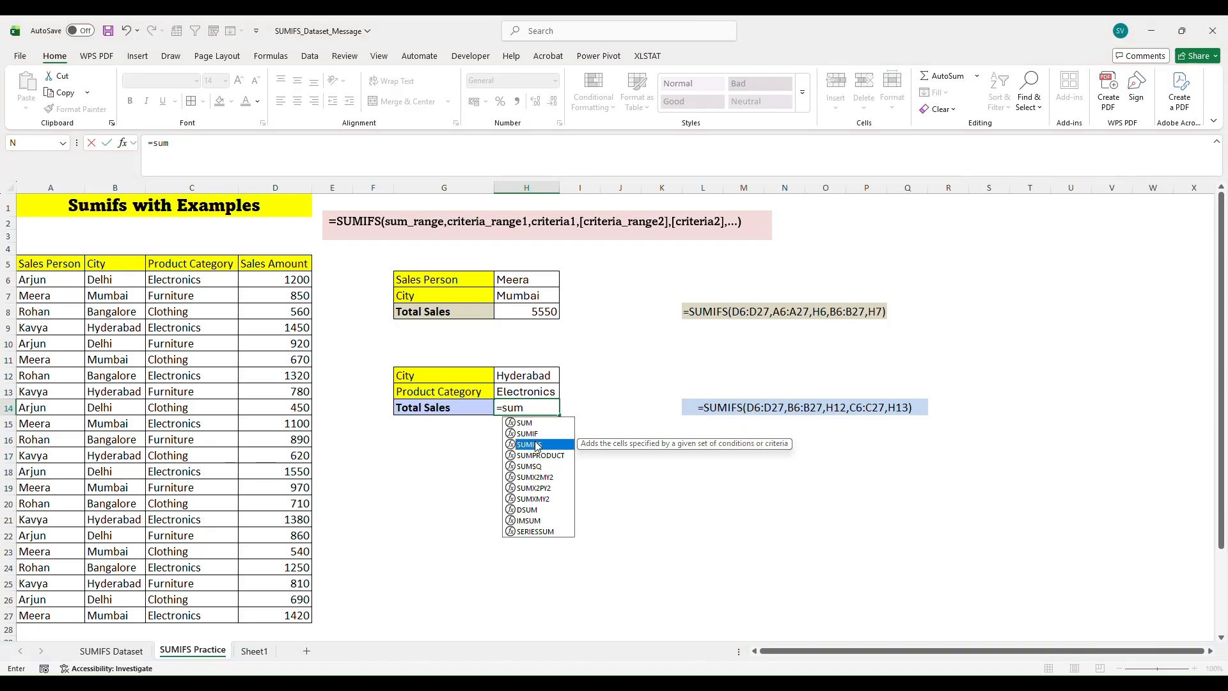
double_click(538, 446)
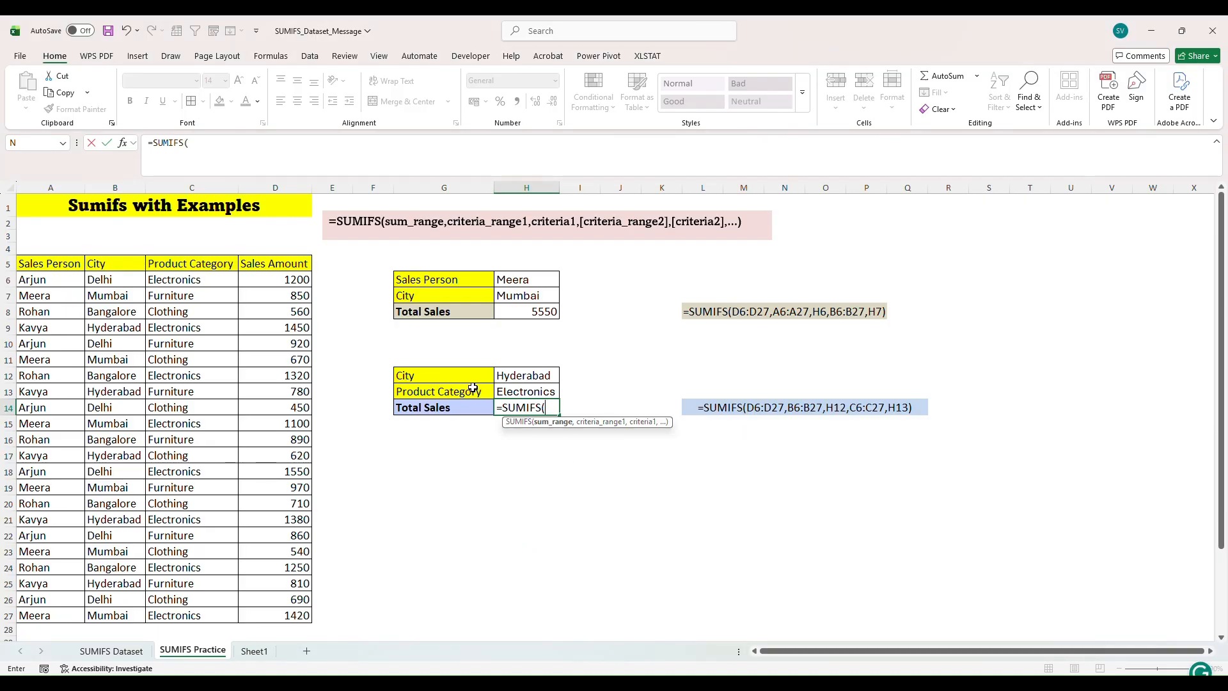
drag(288, 277, 301, 619)
text(,)
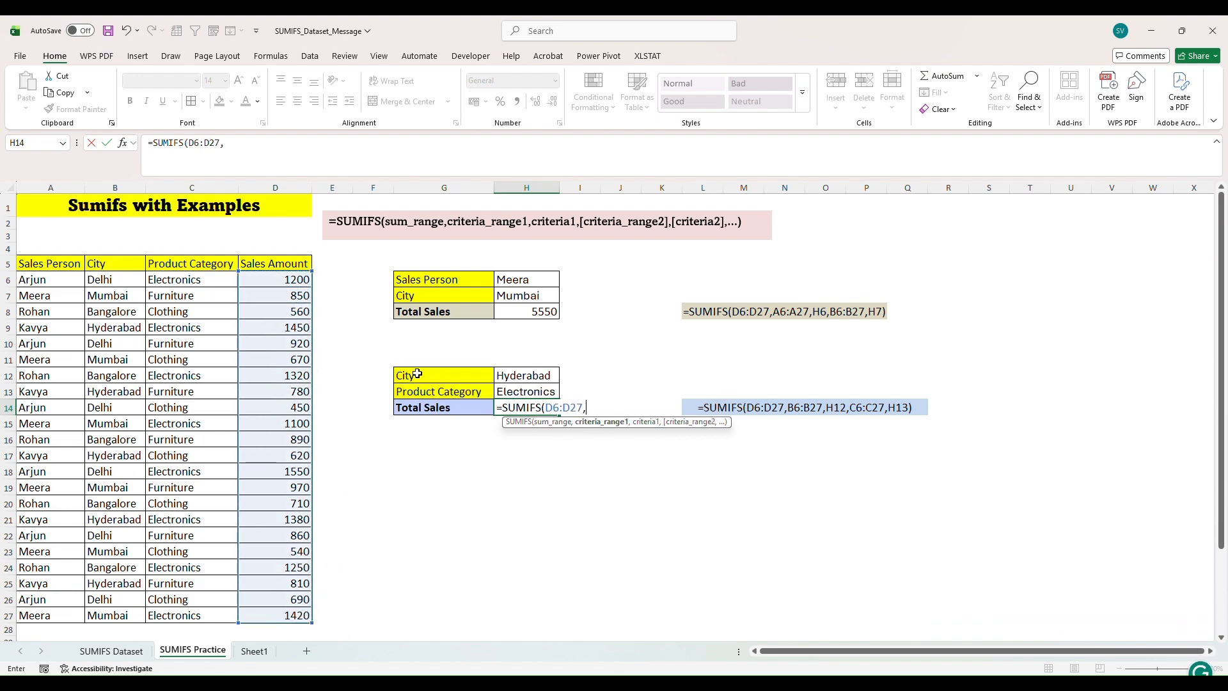
- Add B6:B27 matched to the City in H12 as the first criterion of the H14 formula
click(101, 279)
drag(101, 279, 121, 612)
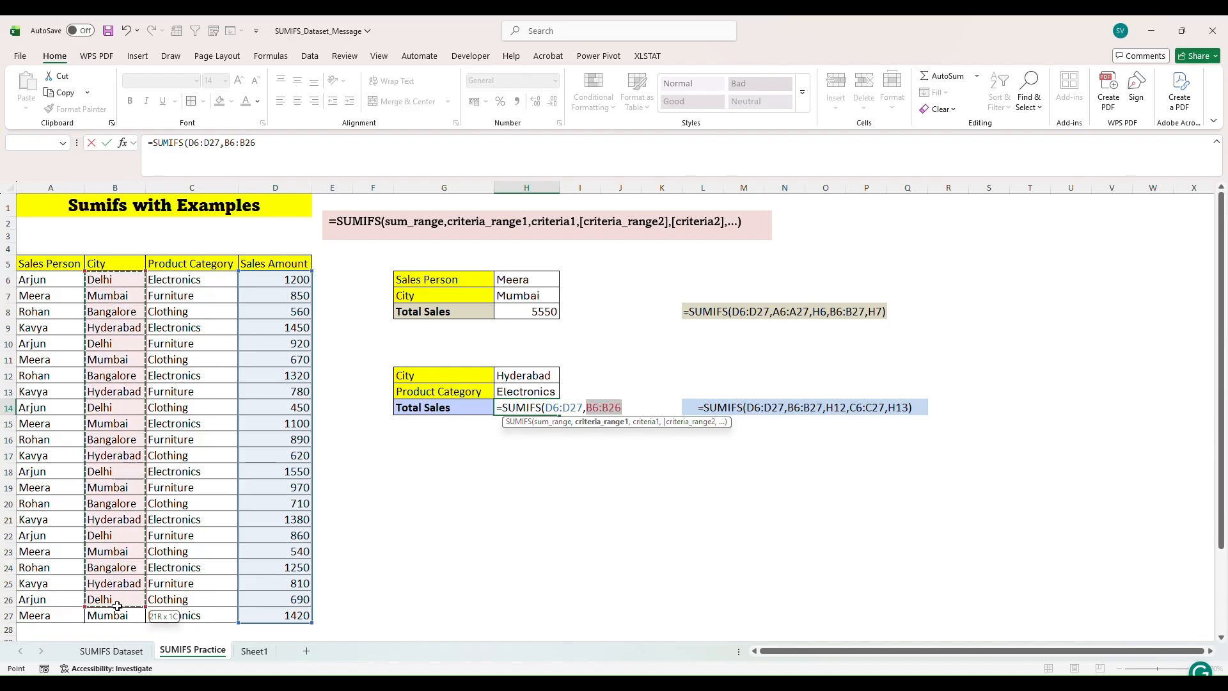
text(,)
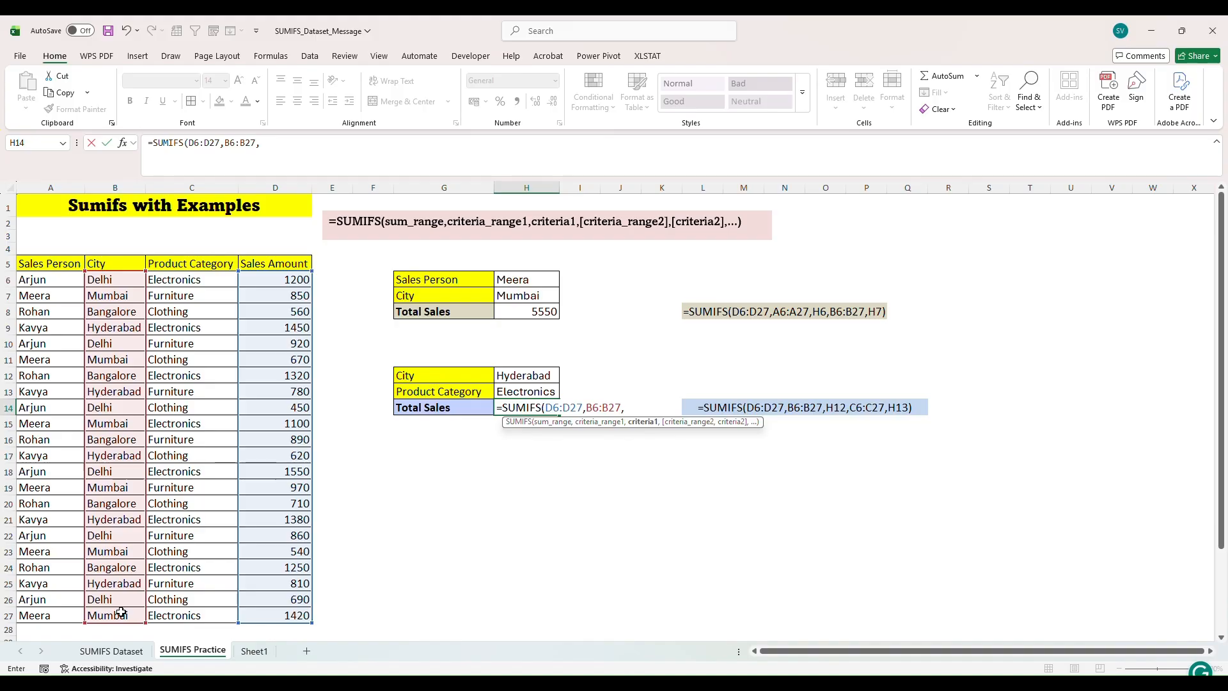
click(526, 375)
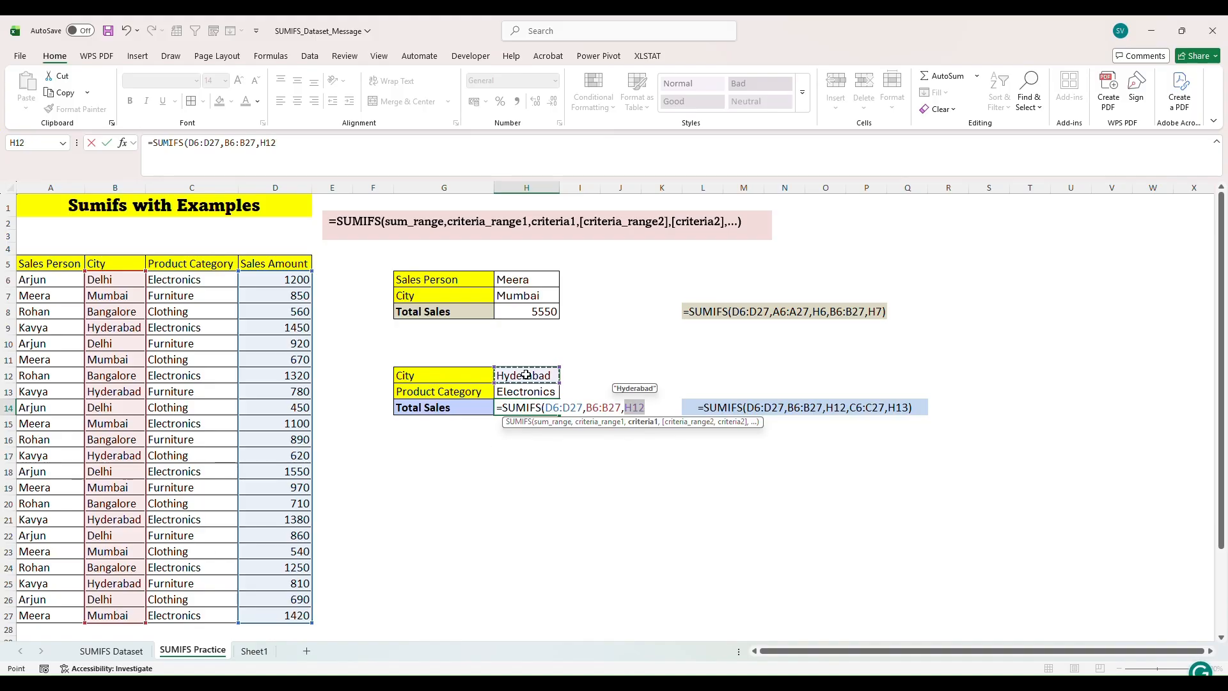
text(,)
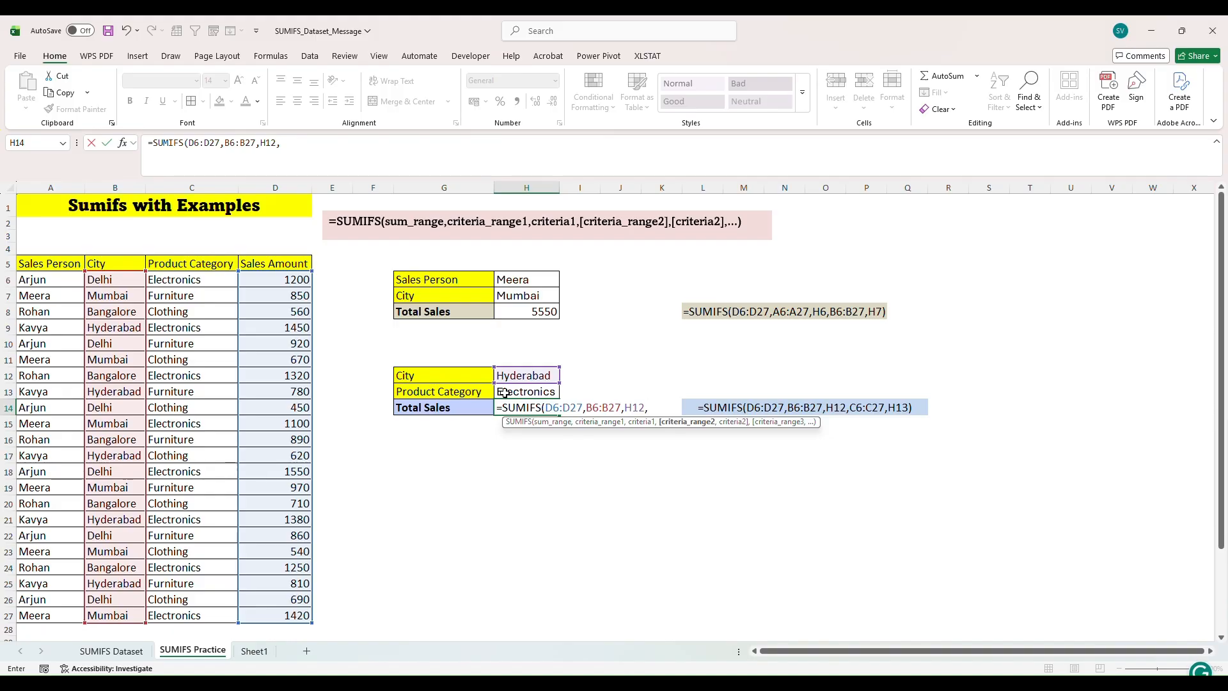
- Add C6:C27 matched to H13 as the second criterion, complete the H14 formula and compare it with the reference formula beside it
click(218, 279)
drag(218, 279, 216, 614)
text(,)
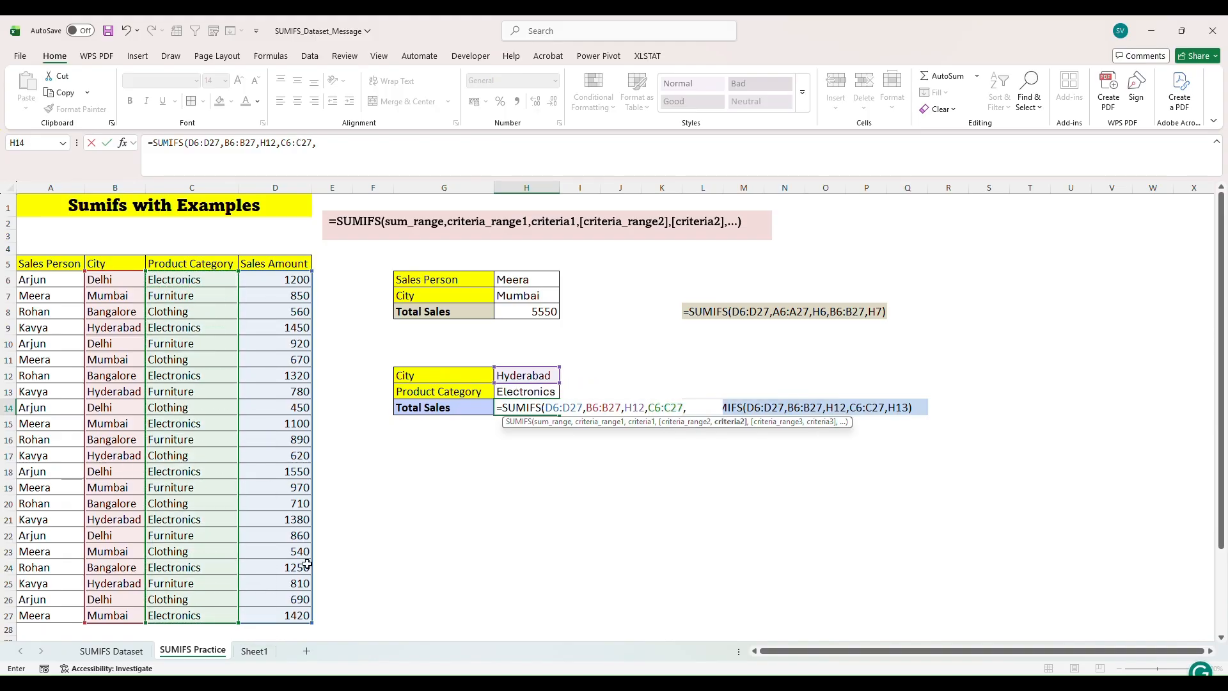
click(538, 390)
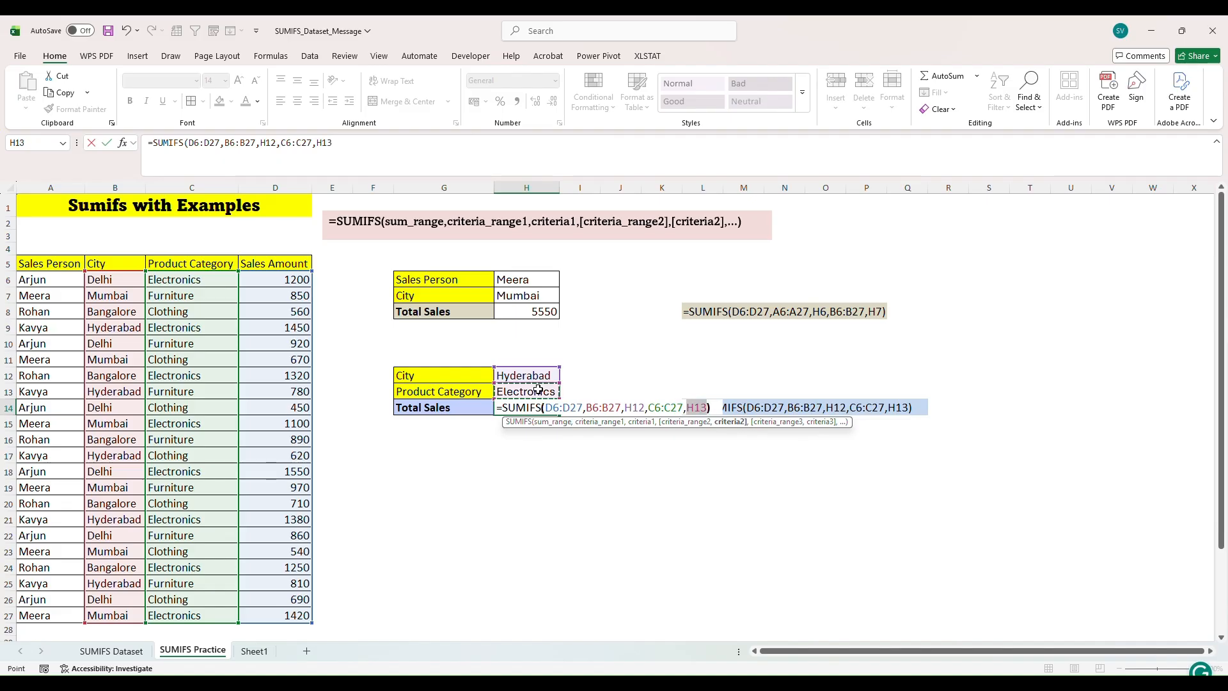
text())
key(Return)
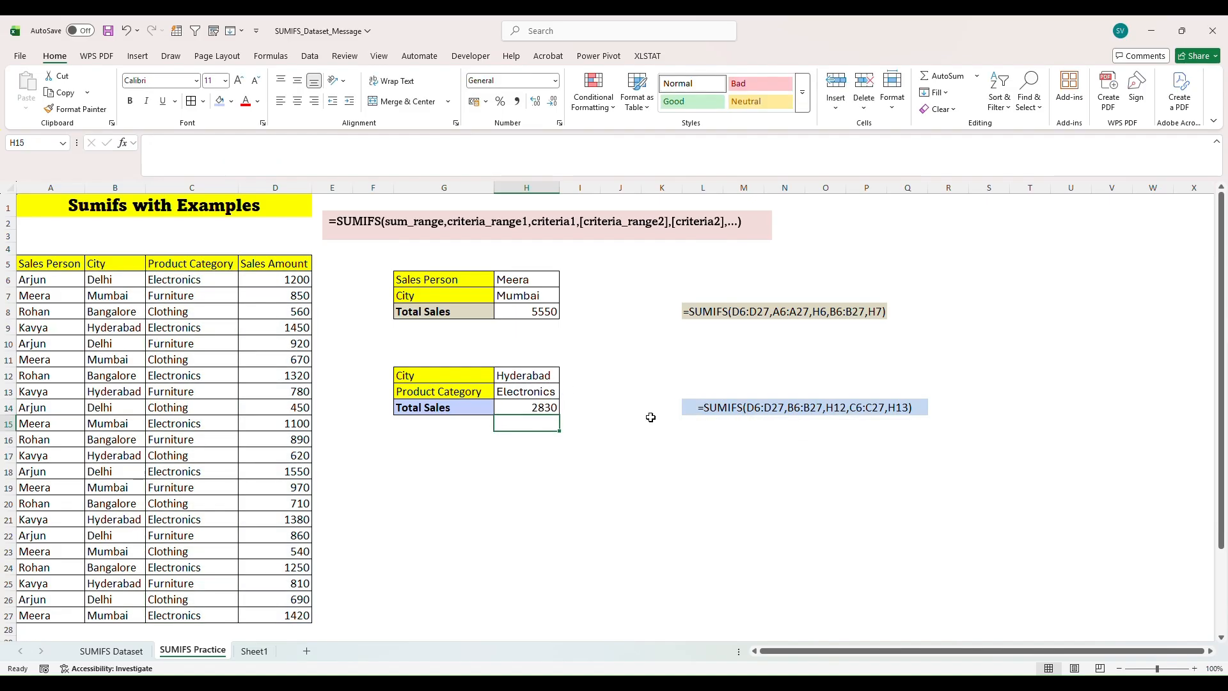
click(739, 412)
click(545, 410)
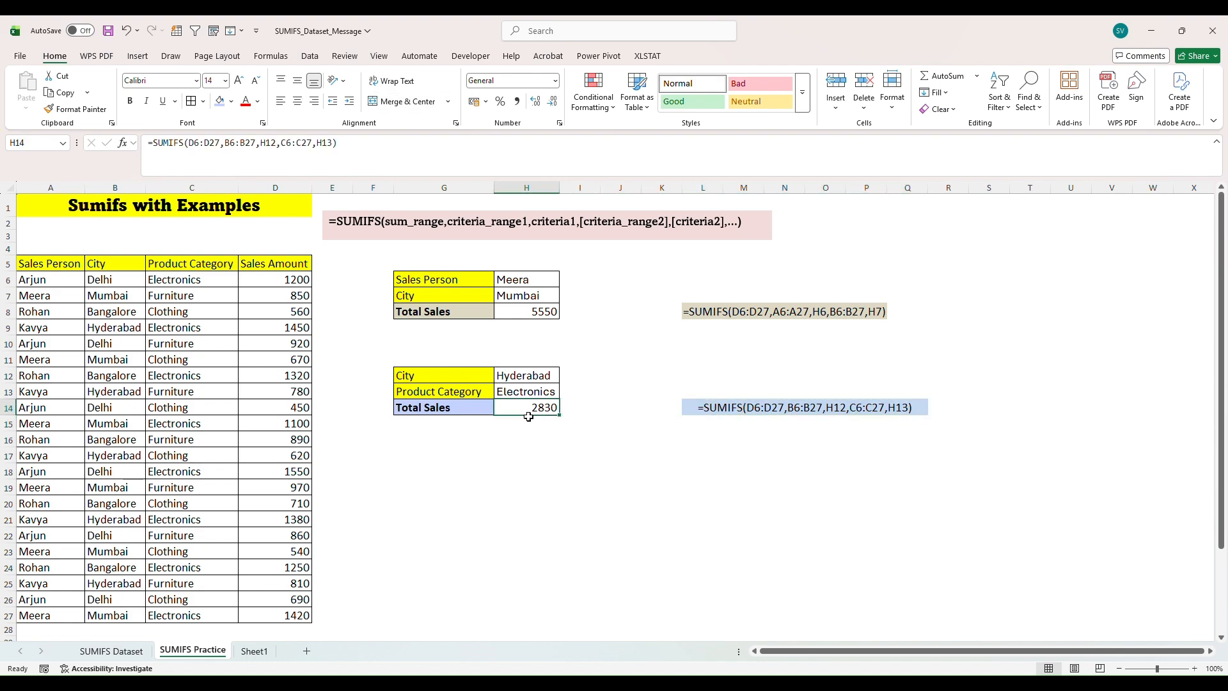
- Change the City criterion in H12 to Bangalore and check the Total Sales in H14
click(547, 376)
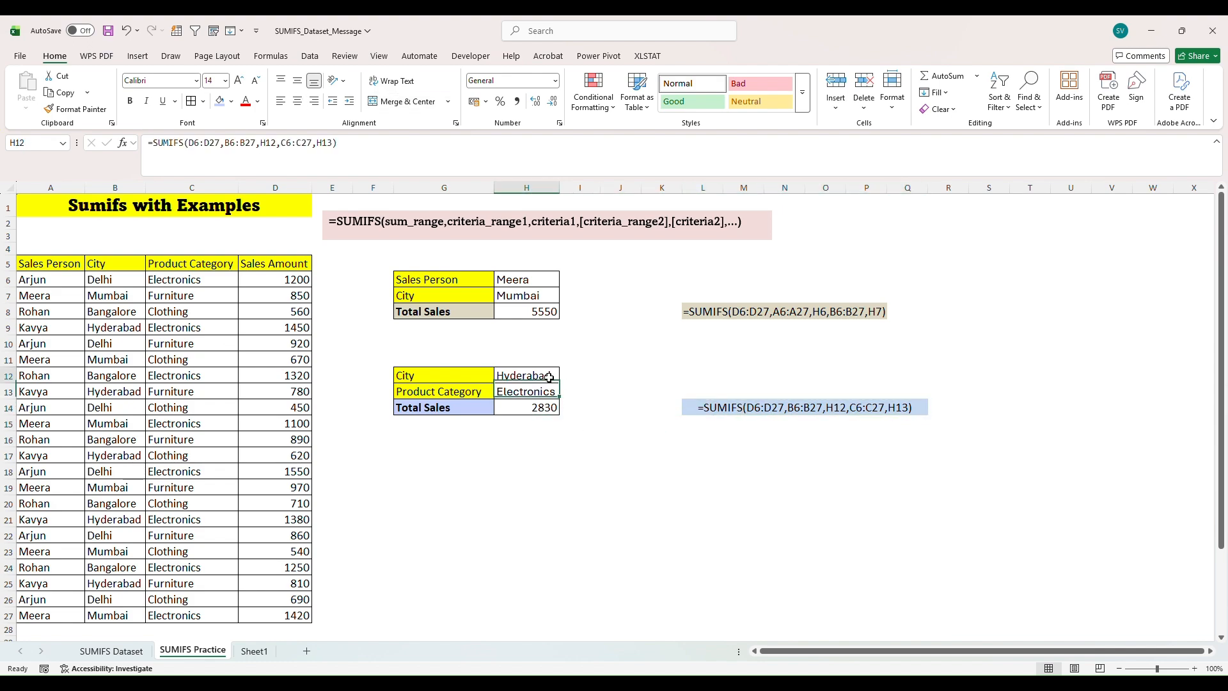
click(565, 378)
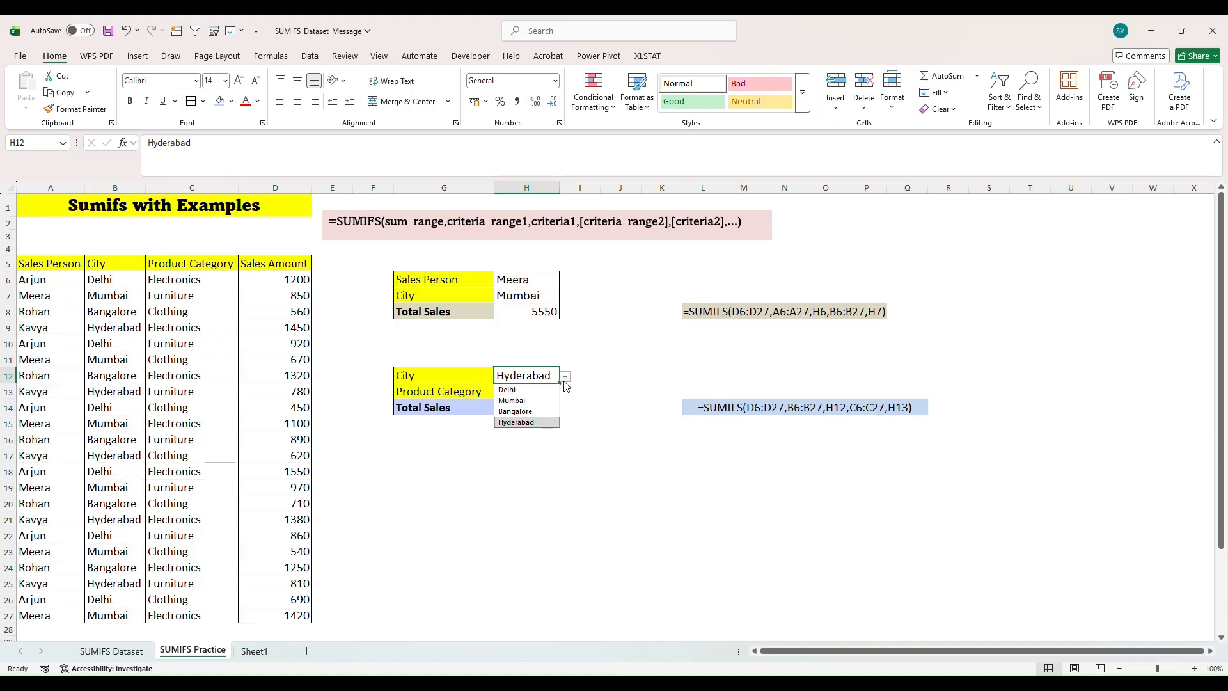
click(529, 412)
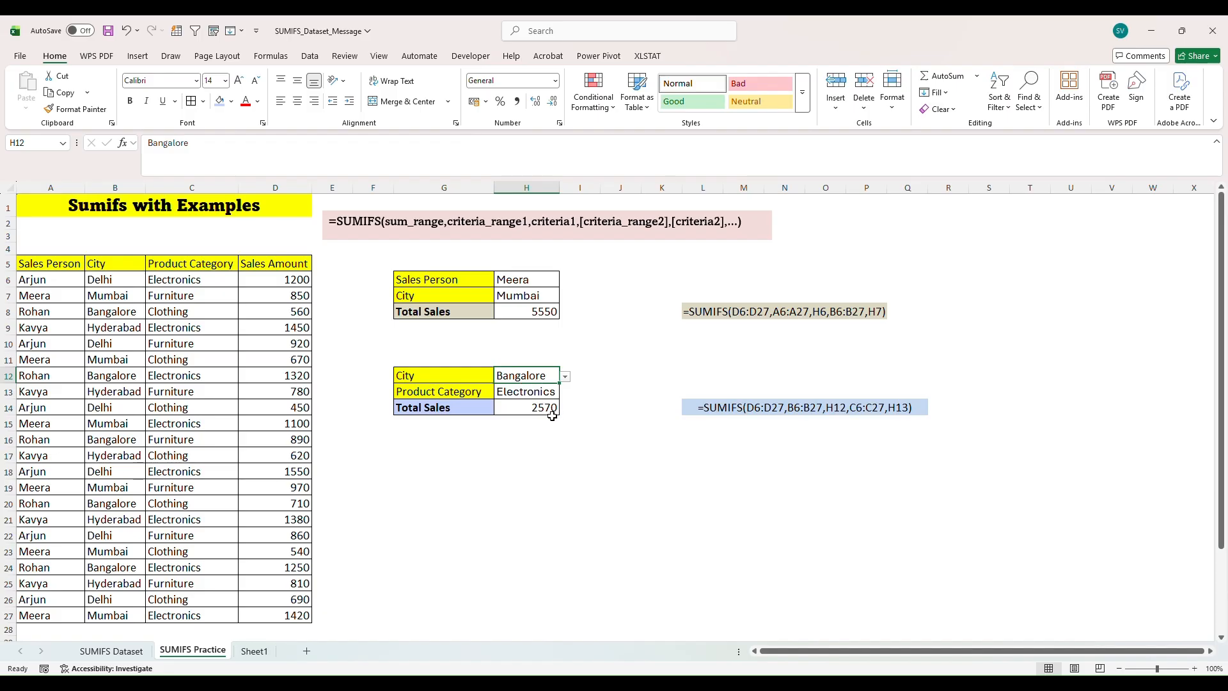
- Set the City in H12 to Mumbai and the Product Category in H13 to Furniture, checking H14 after each change
click(566, 379)
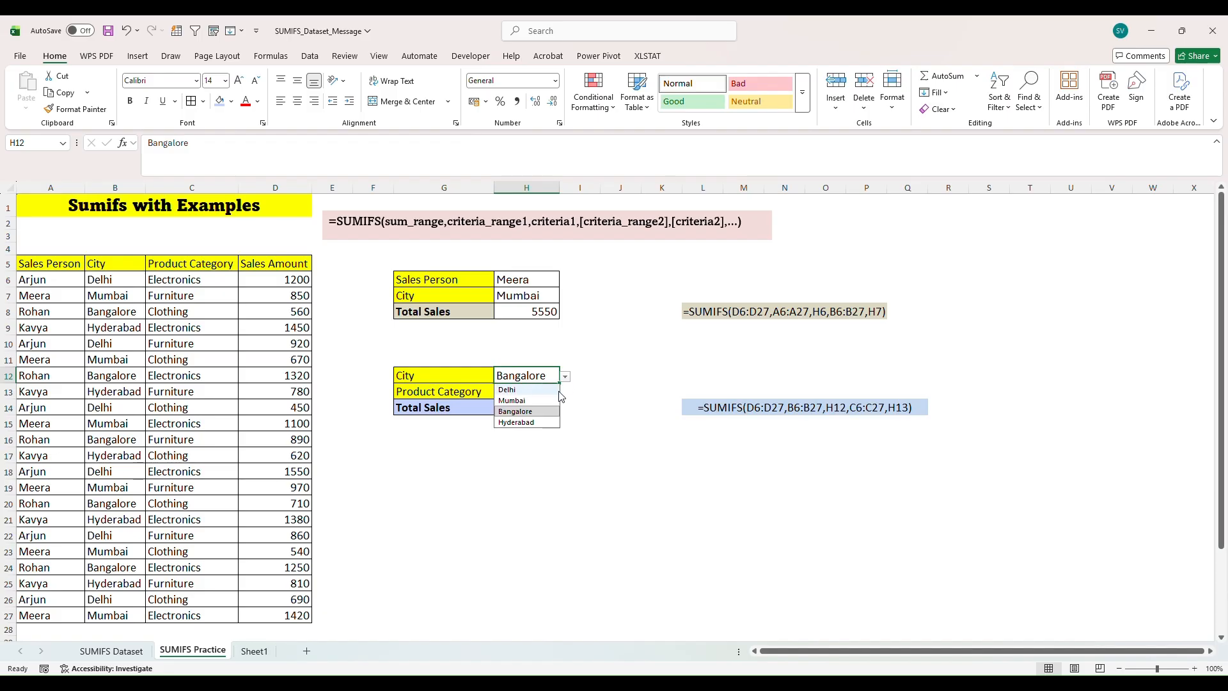
click(539, 400)
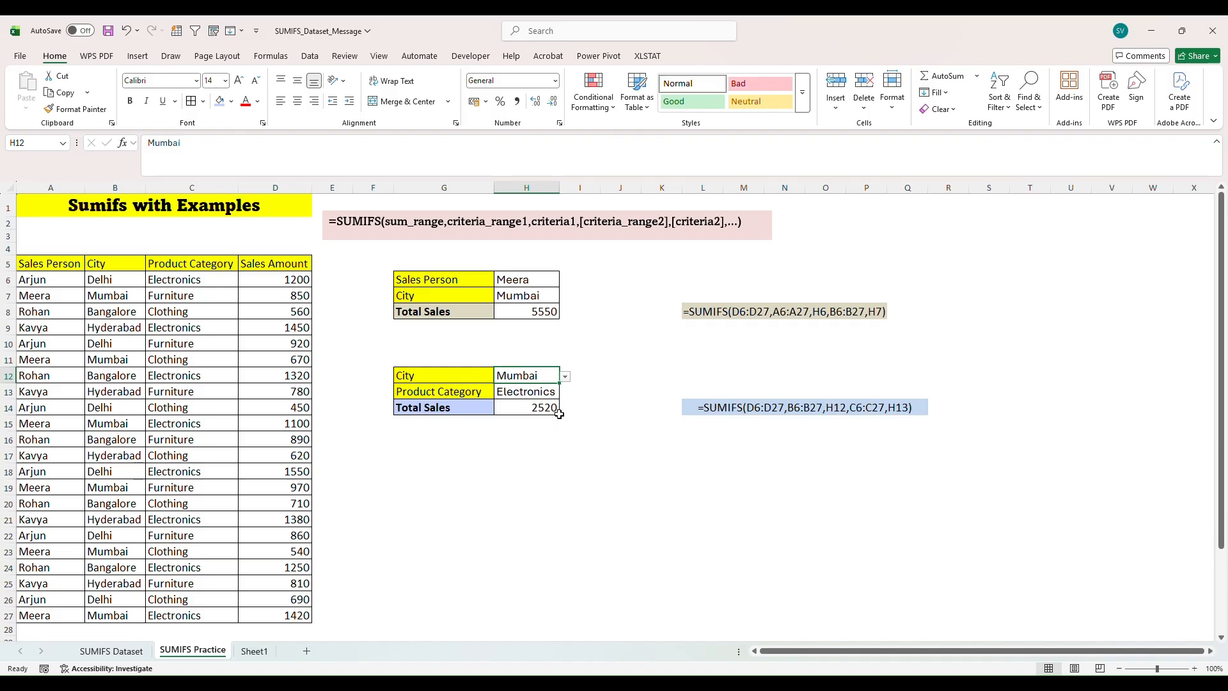
click(503, 393)
click(566, 394)
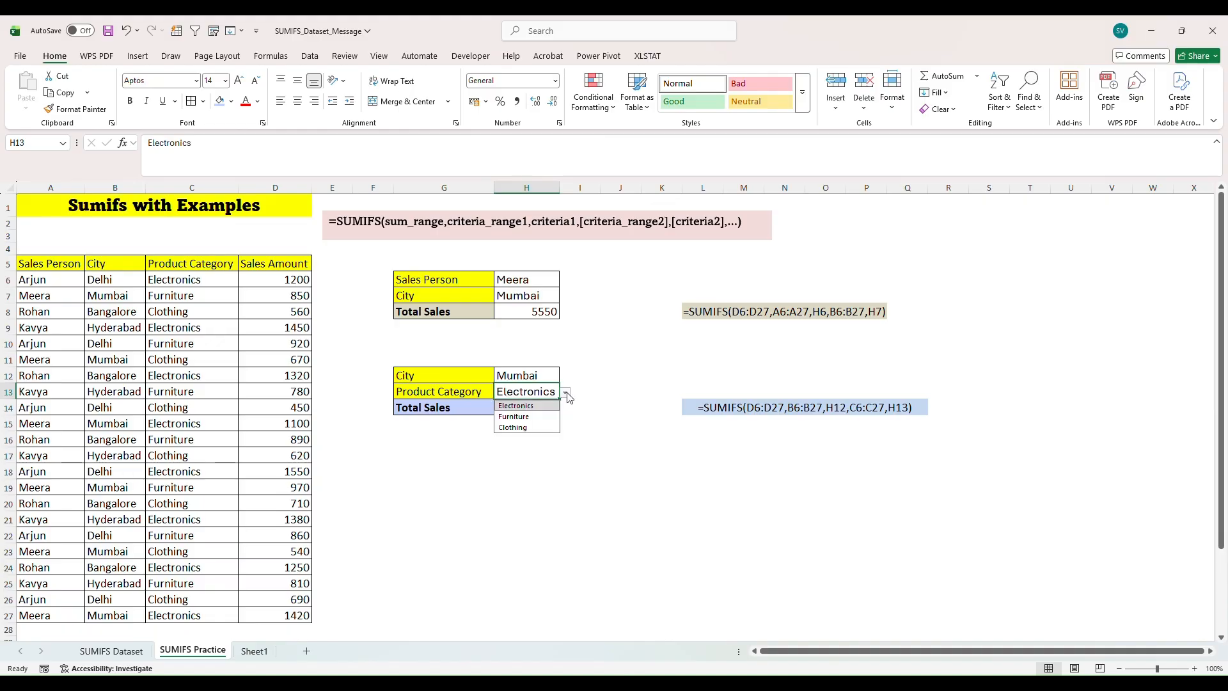
click(515, 417)
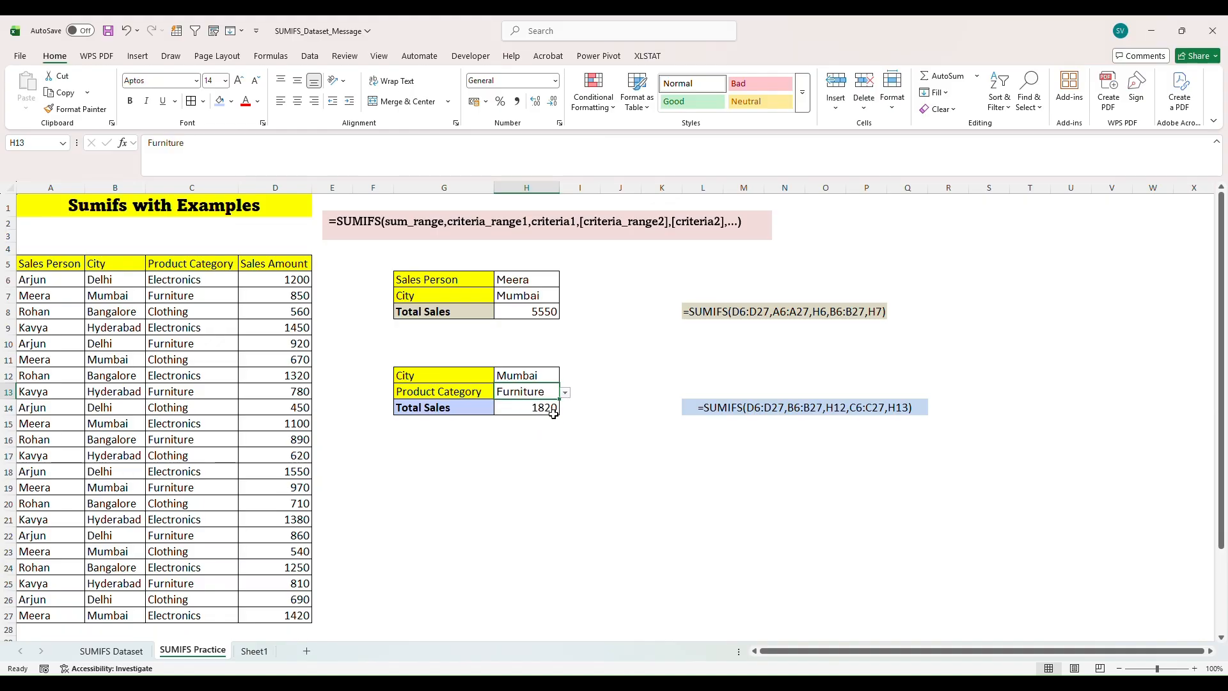